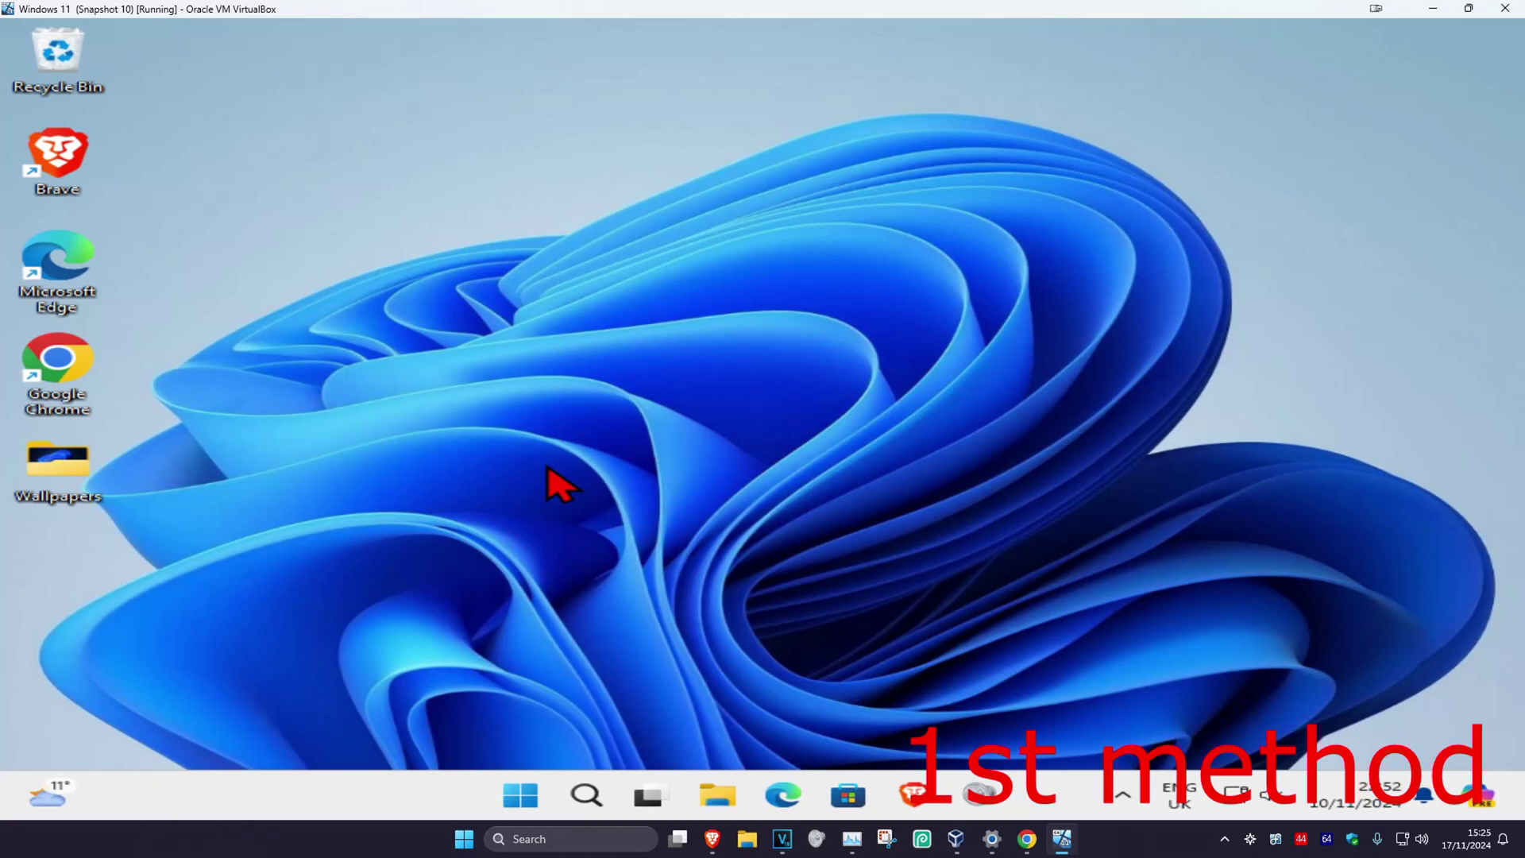
Open Device Manager by searching for 'devi'
click(592, 791)
text(devi)
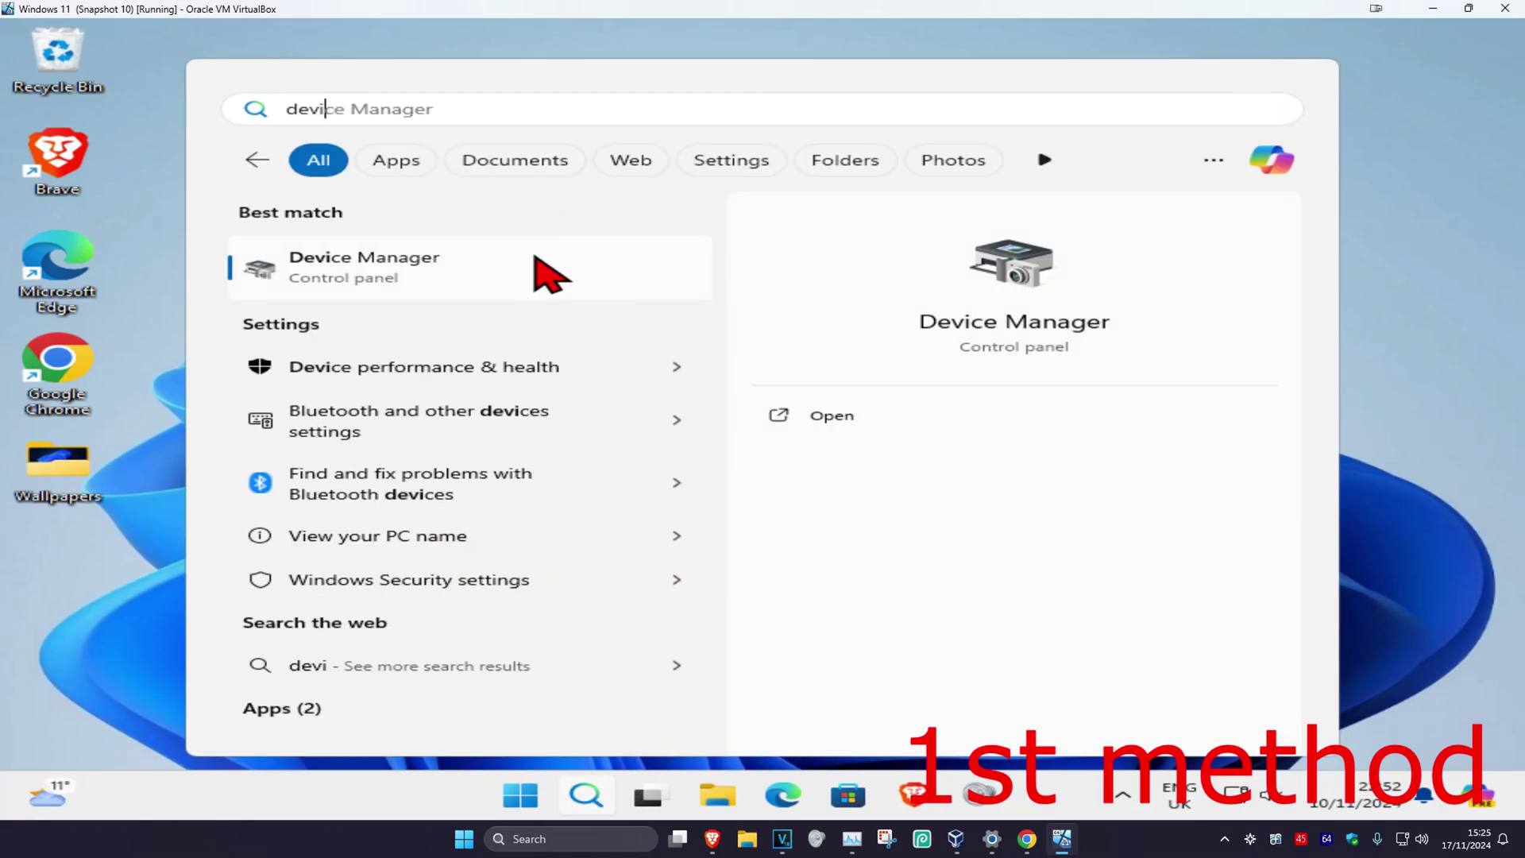
click(535, 258)
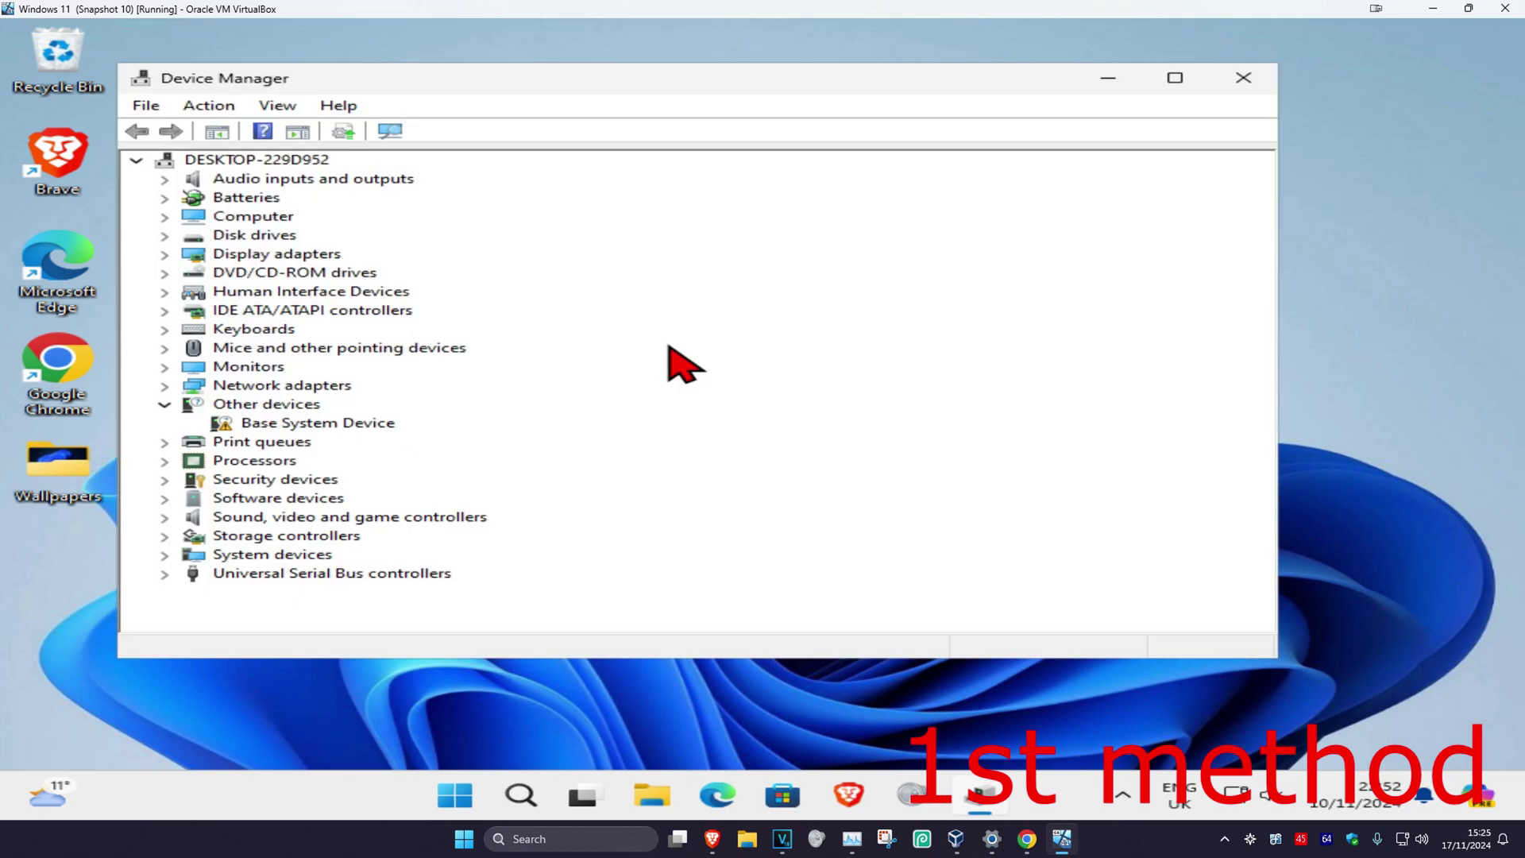
Show hidden devices and scan the computer for hardware changes
click(294, 161)
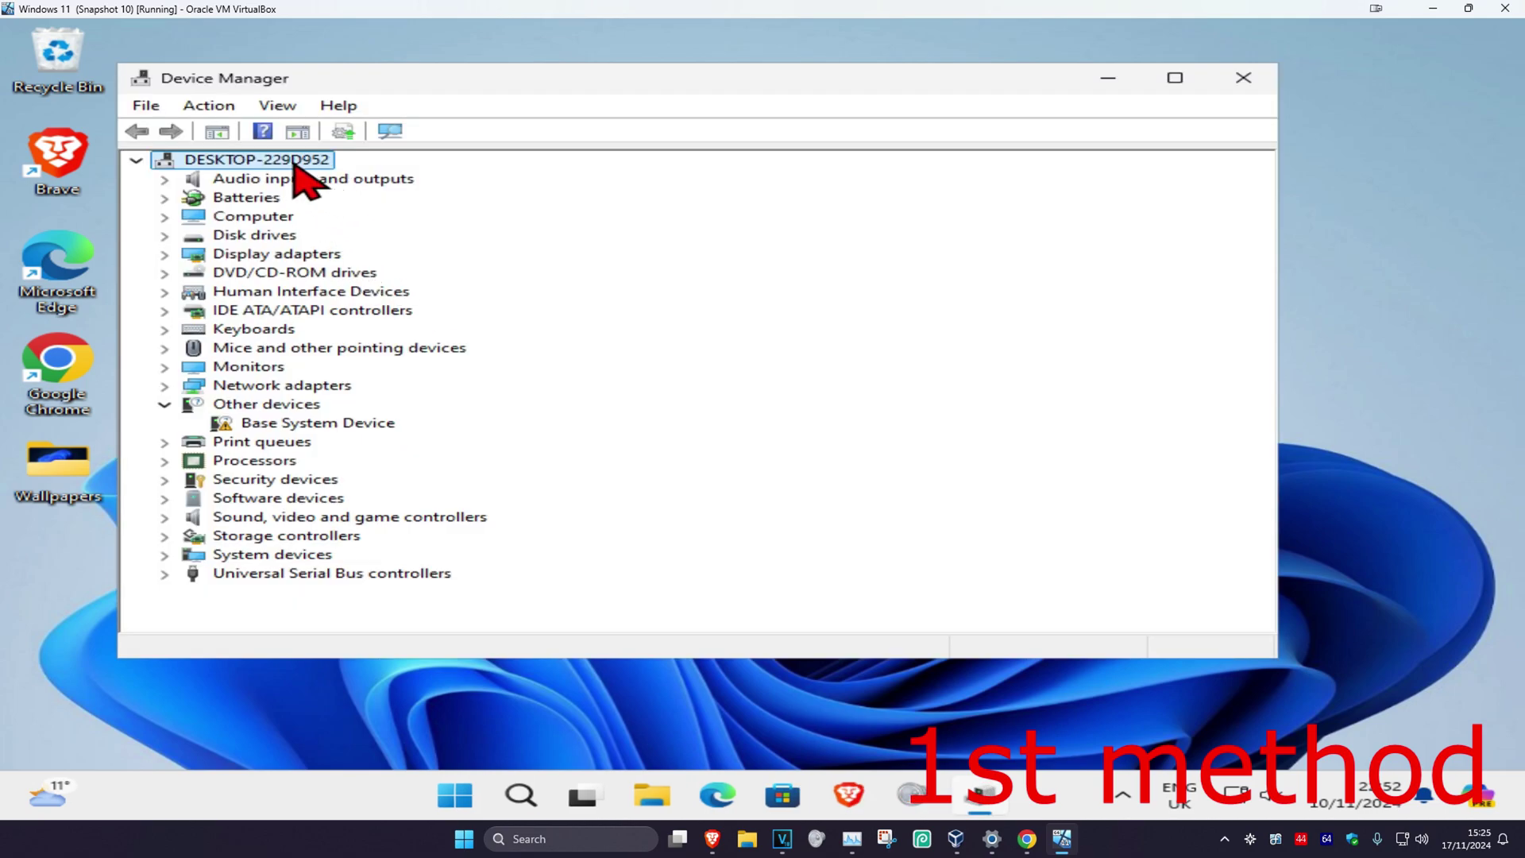
click(278, 106)
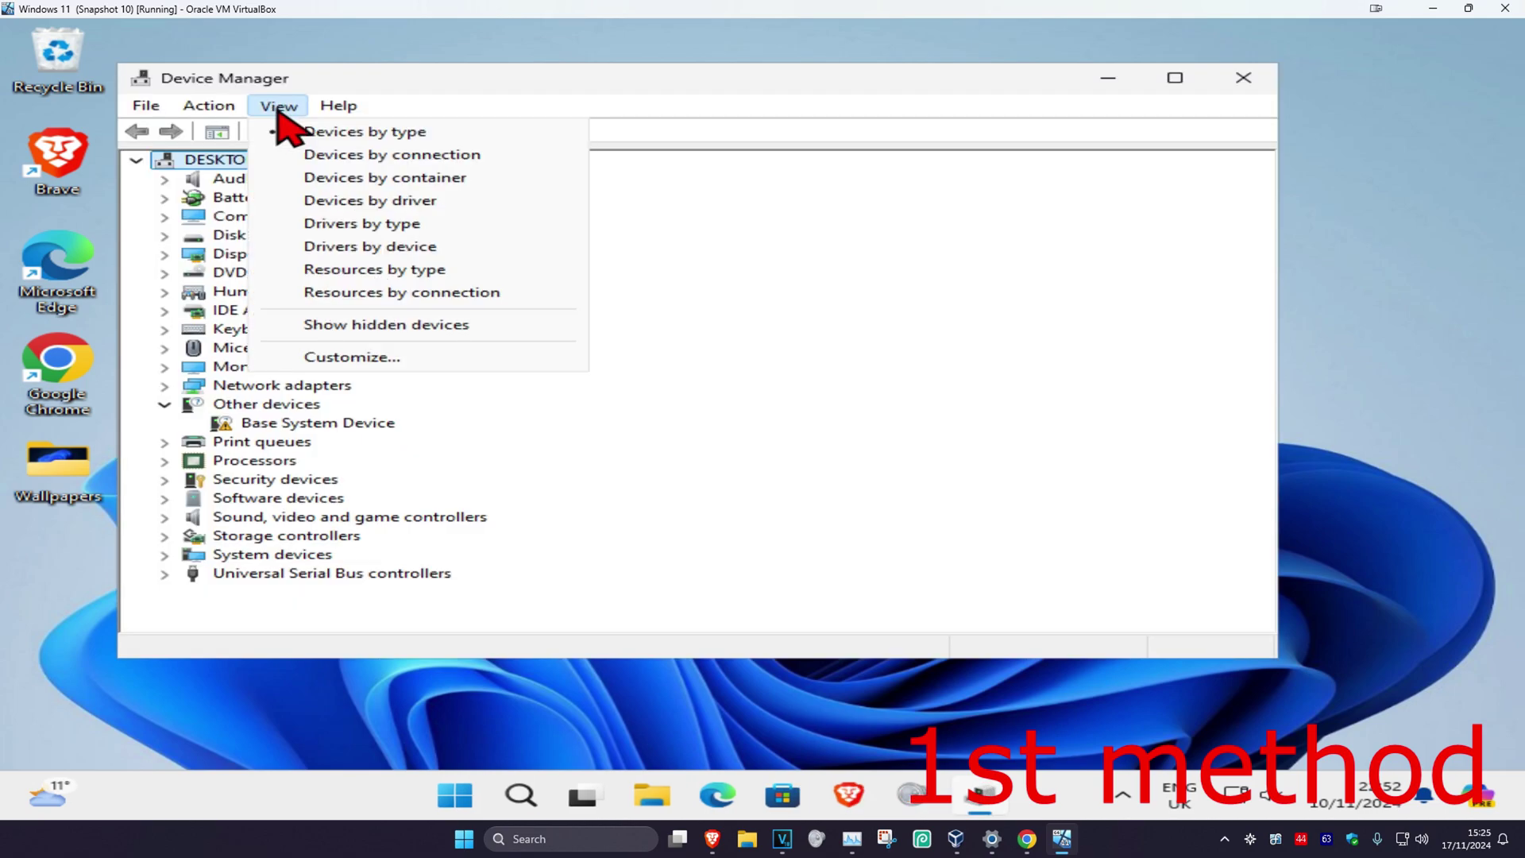
click(405, 326)
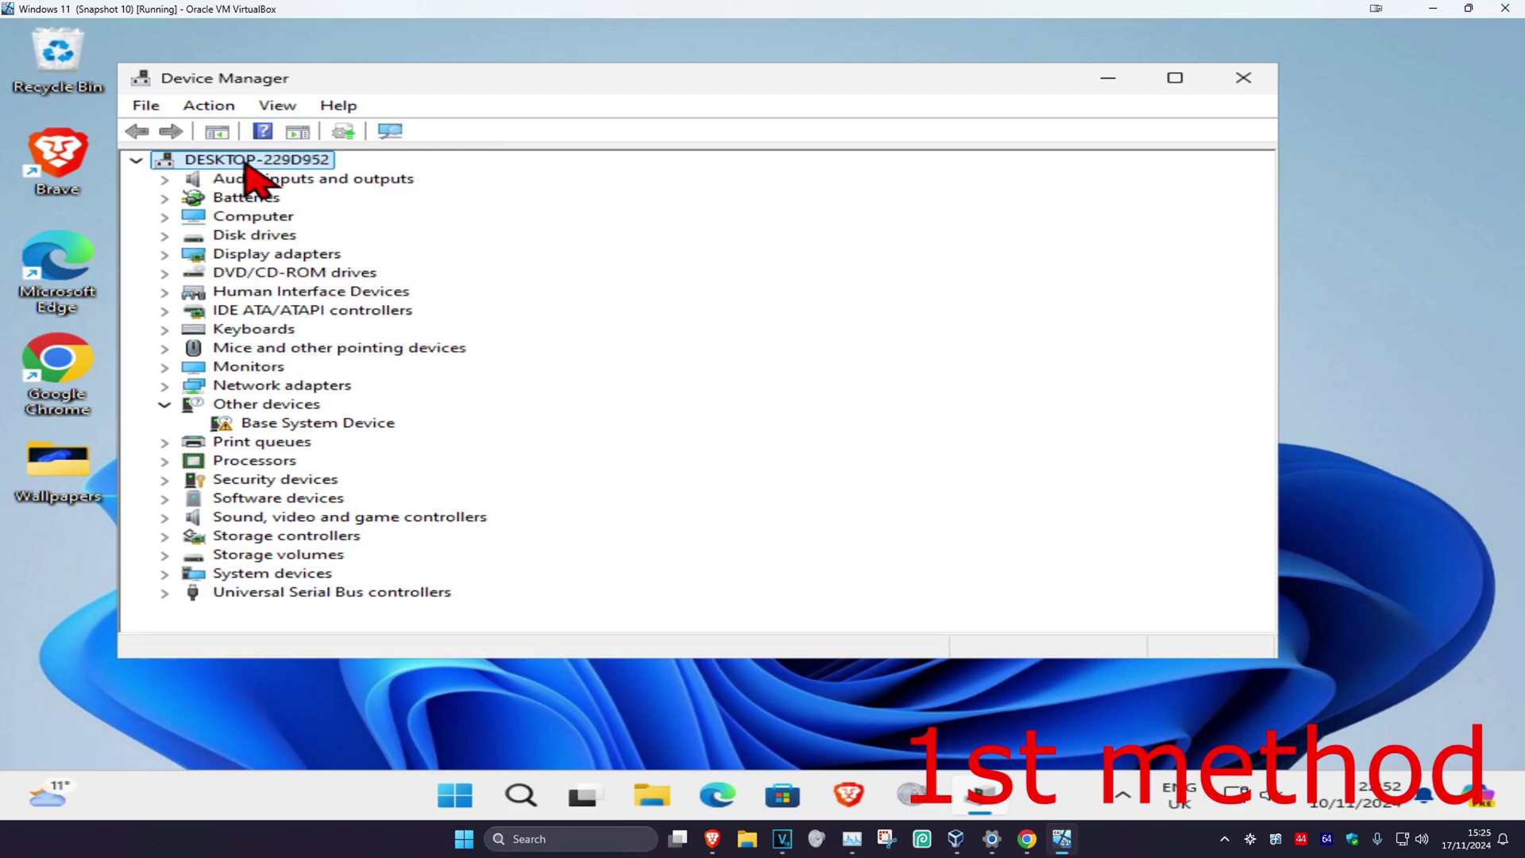
click(208, 106)
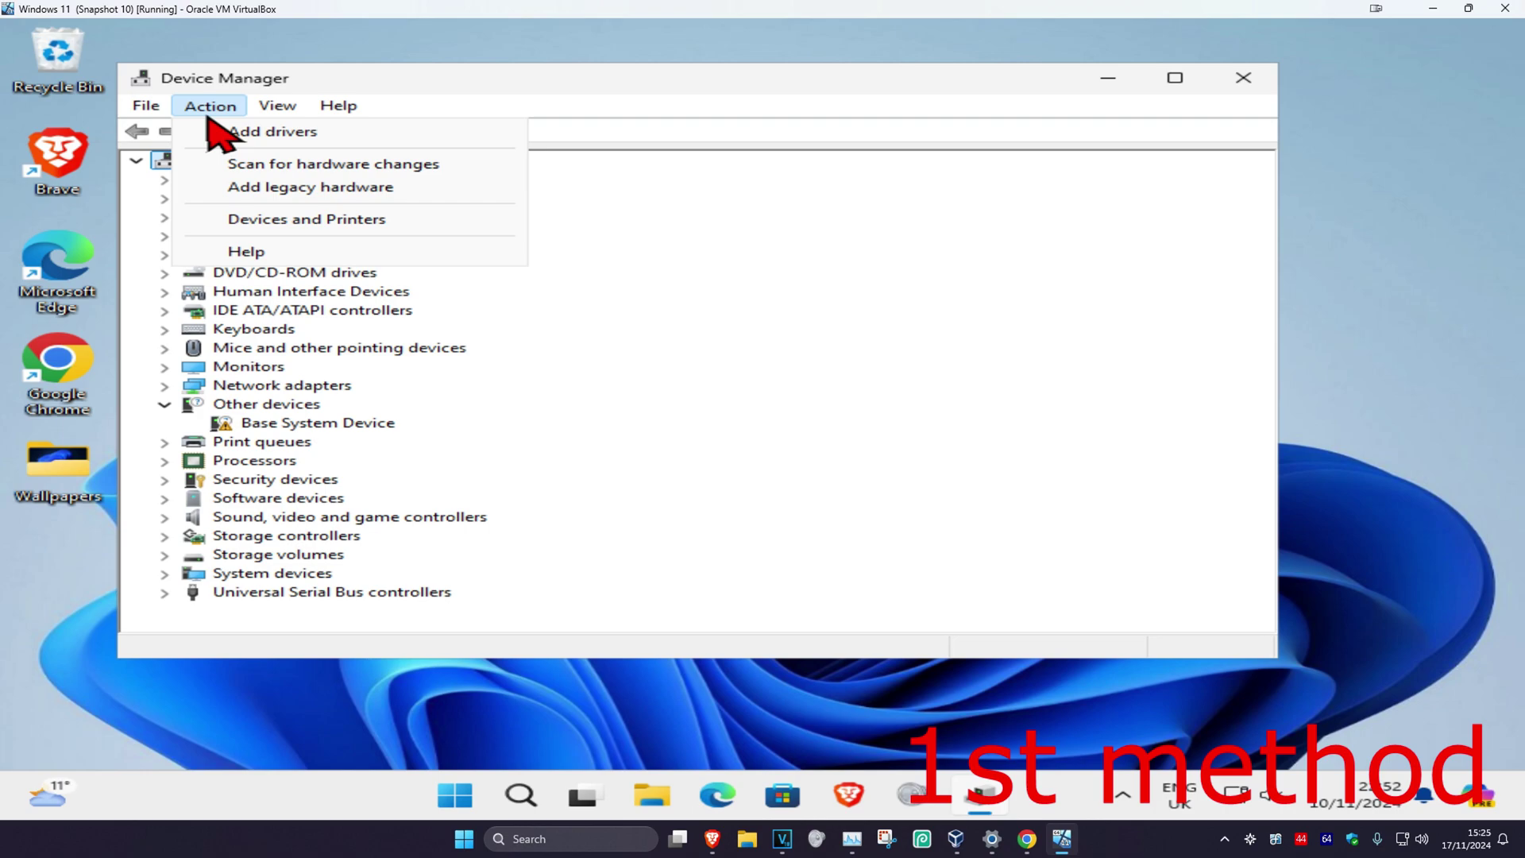
click(325, 166)
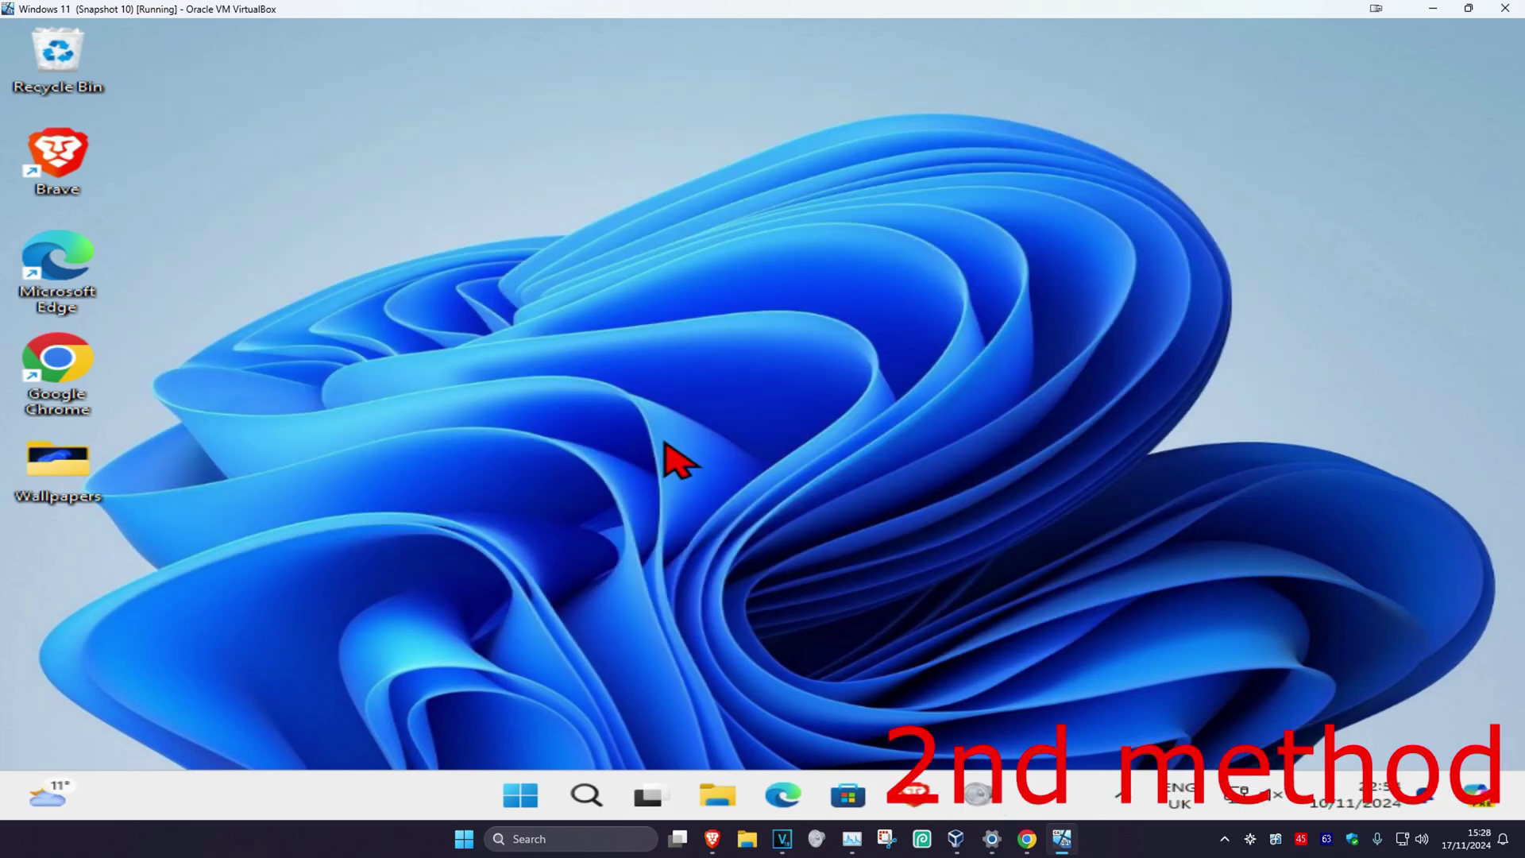
Open the Services console and the Bluetooth Support Service properties
click(595, 790)
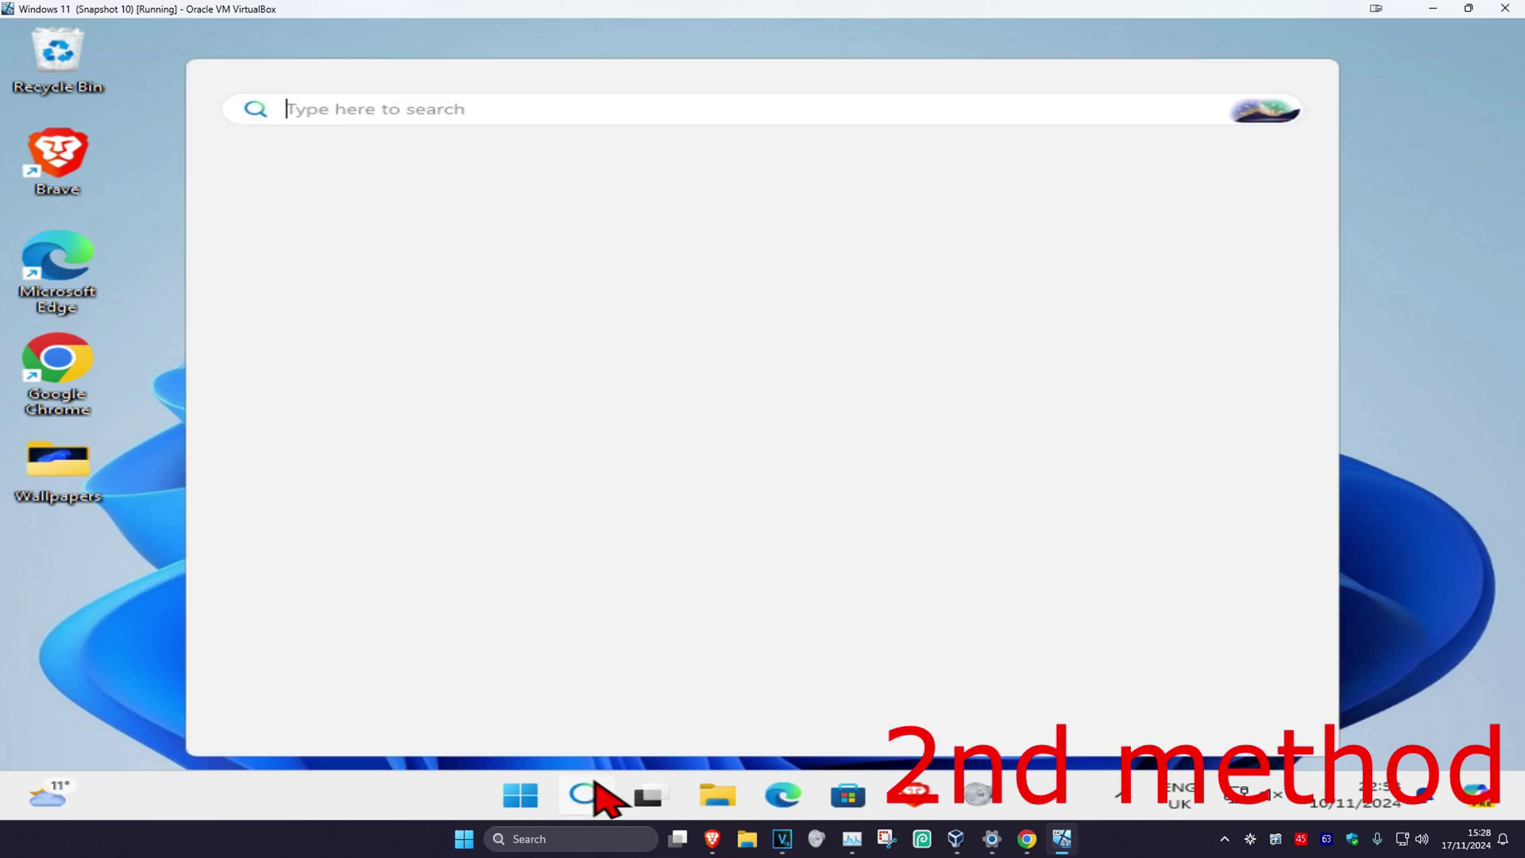
text(services)
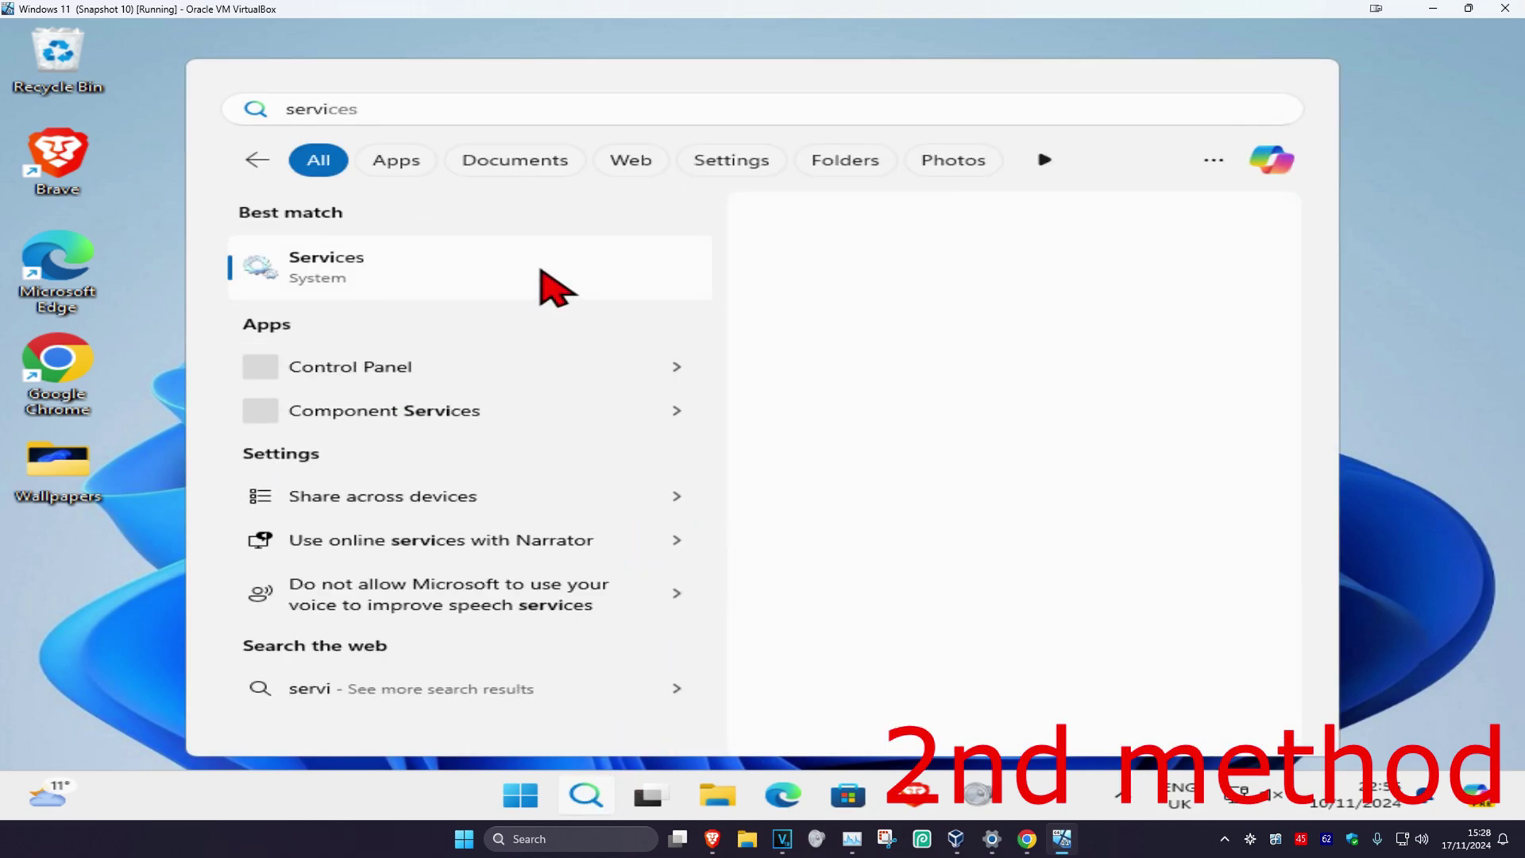
click(545, 274)
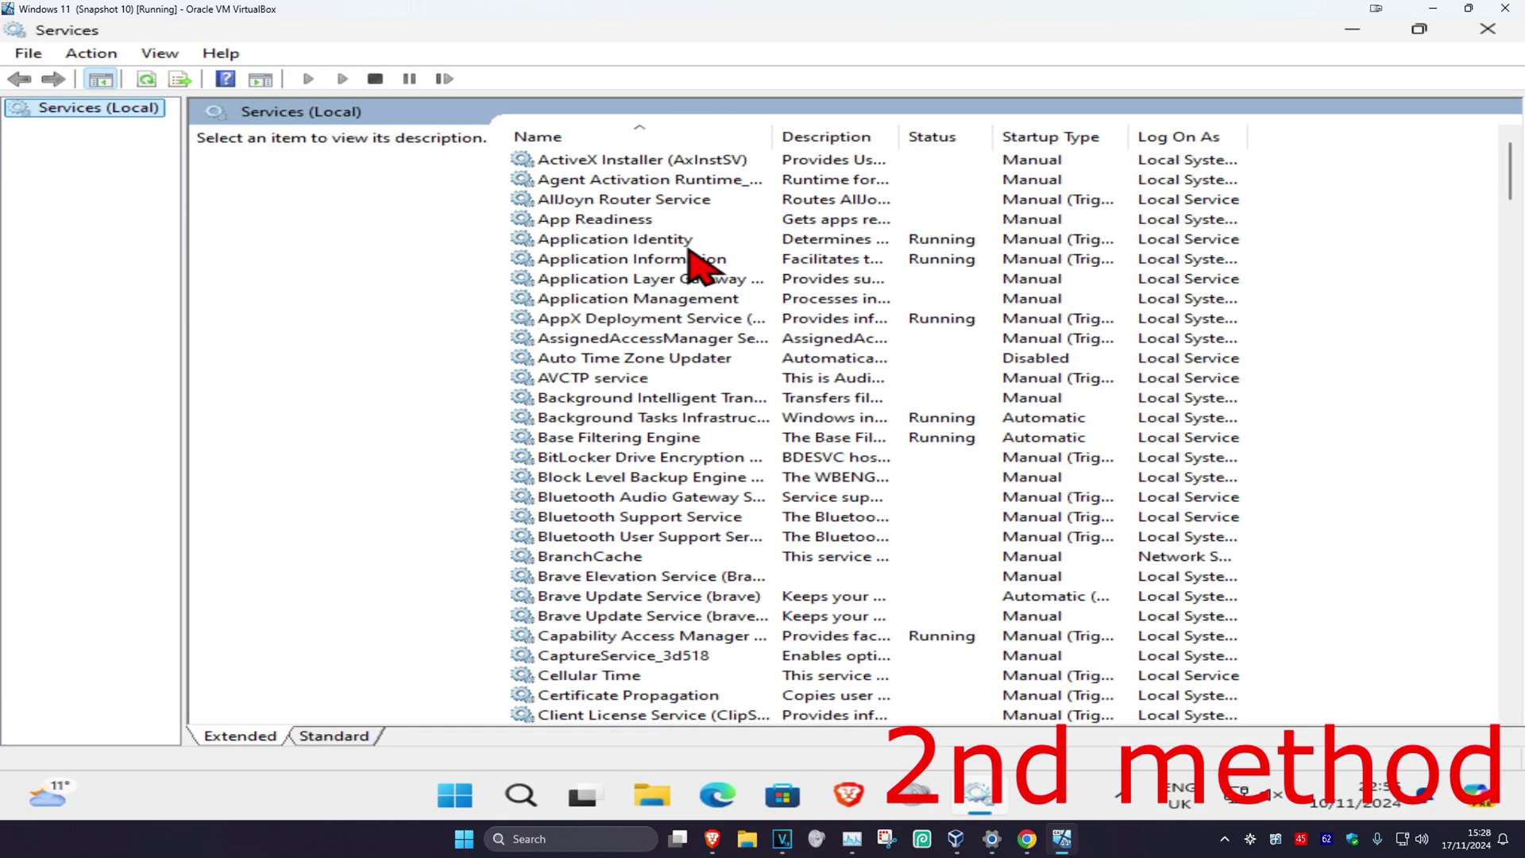
scroll(701, 309, down, 2)
click(665, 400)
click(664, 401)
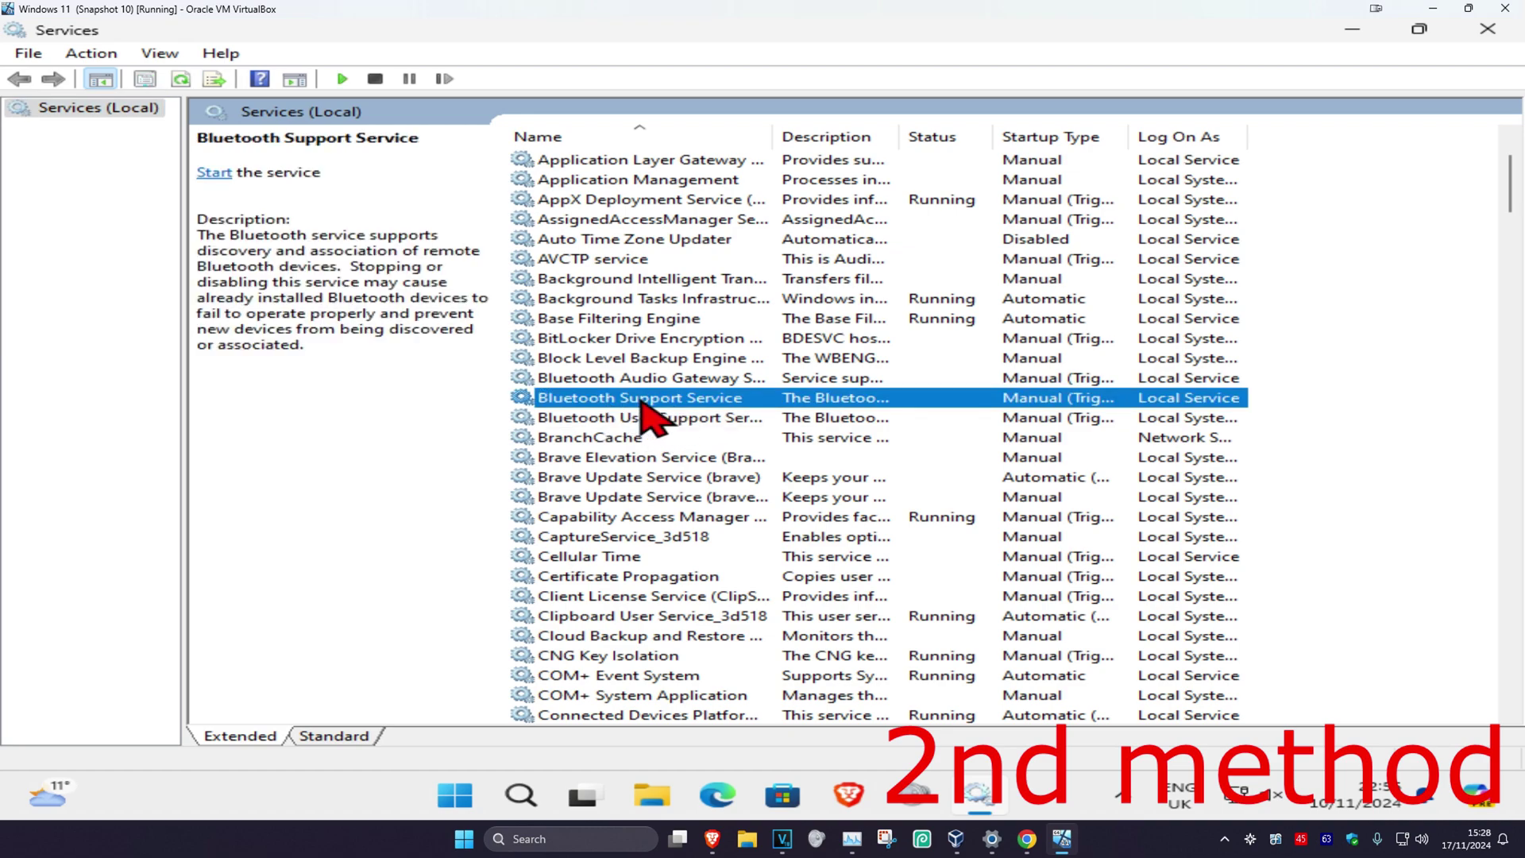
double_click(641, 402)
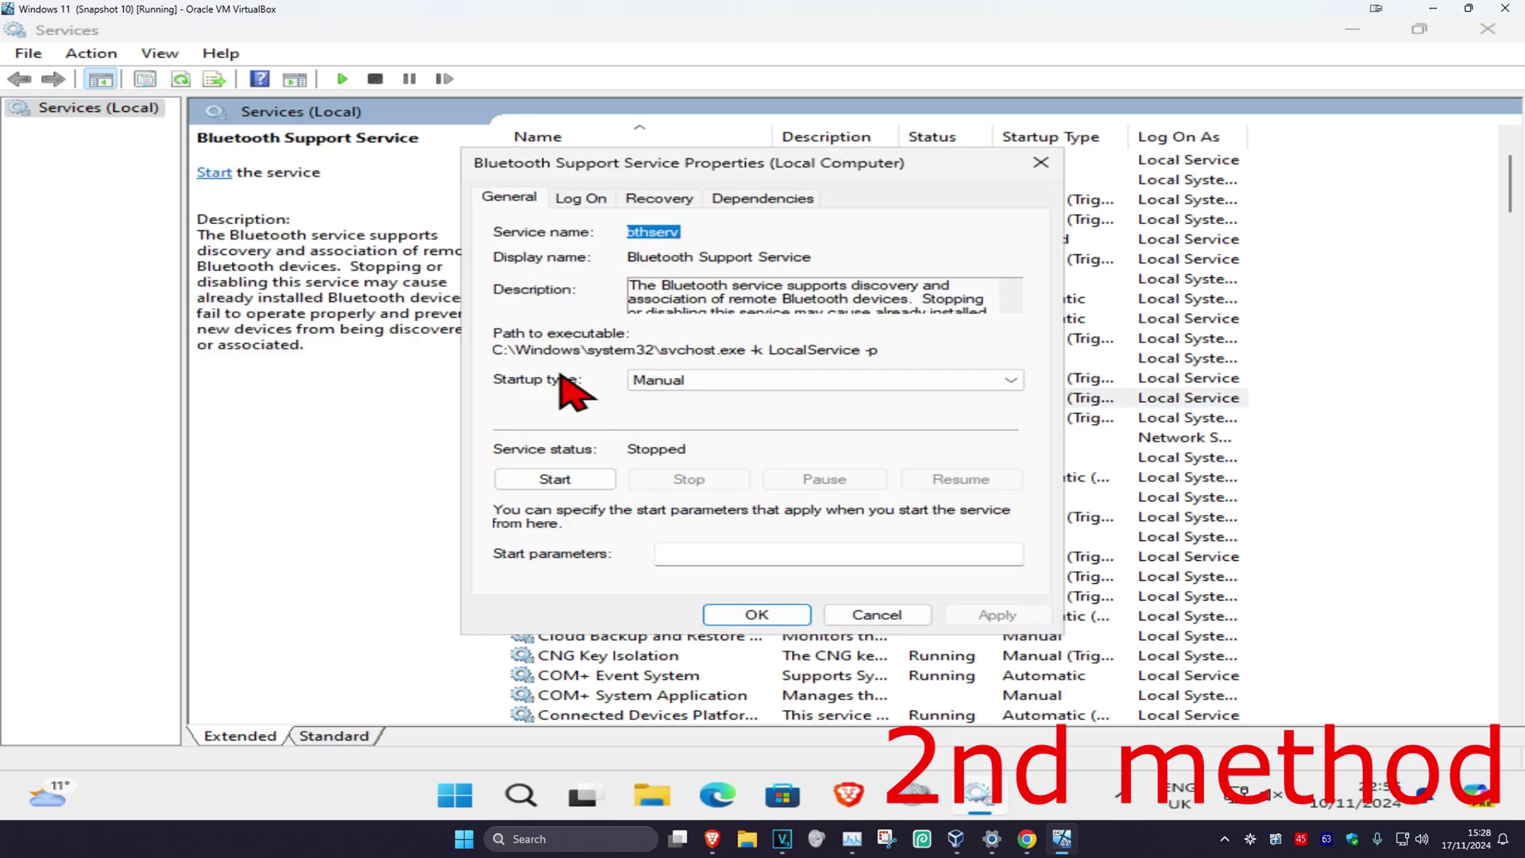
Set Bluetooth Support Service startup to Automatic, start it, then restart it
click(667, 382)
click(659, 409)
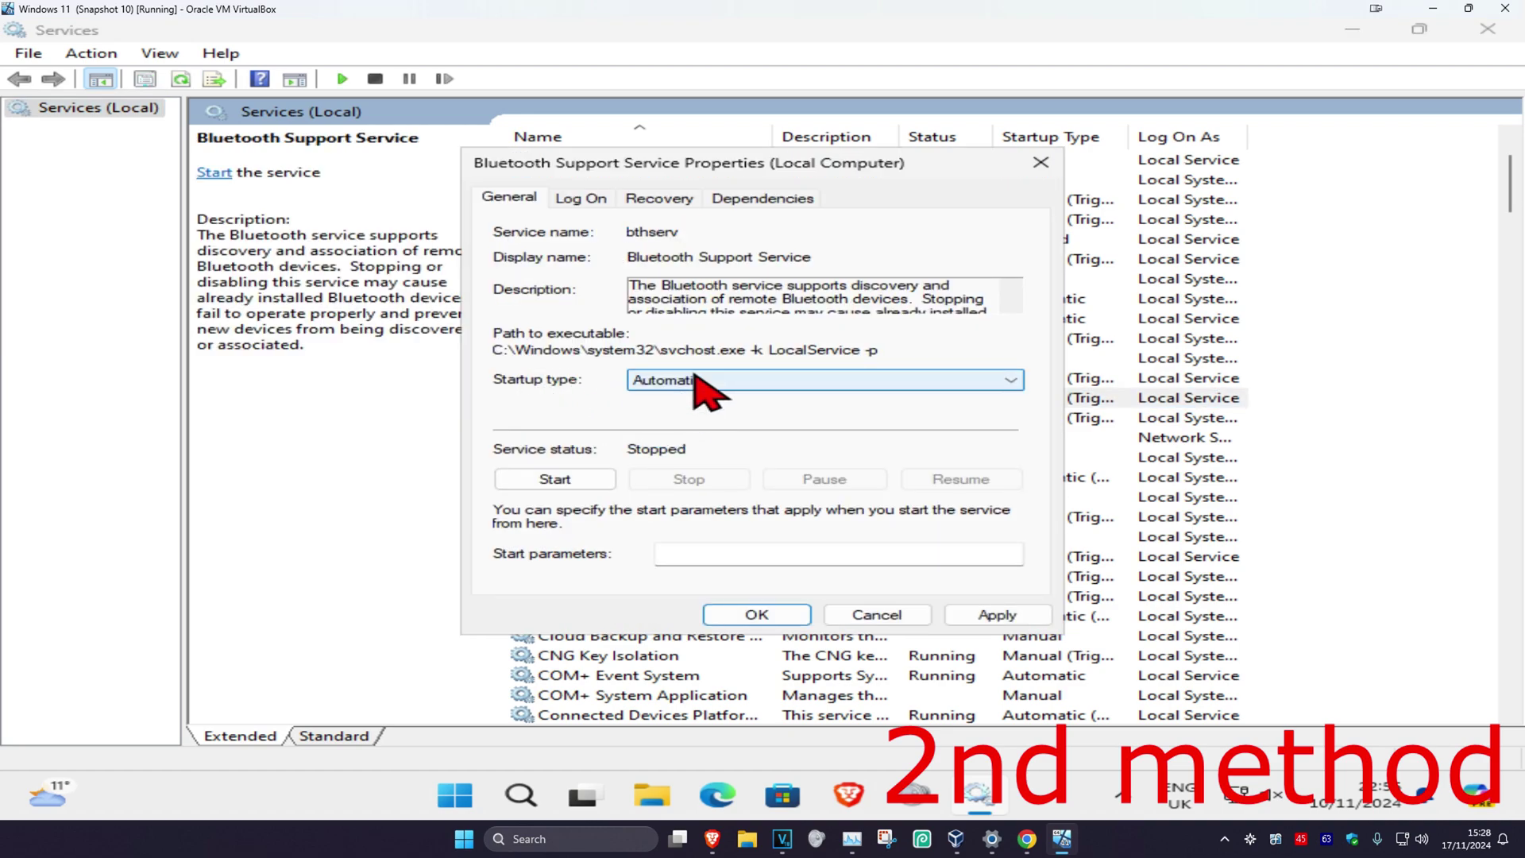
click(575, 480)
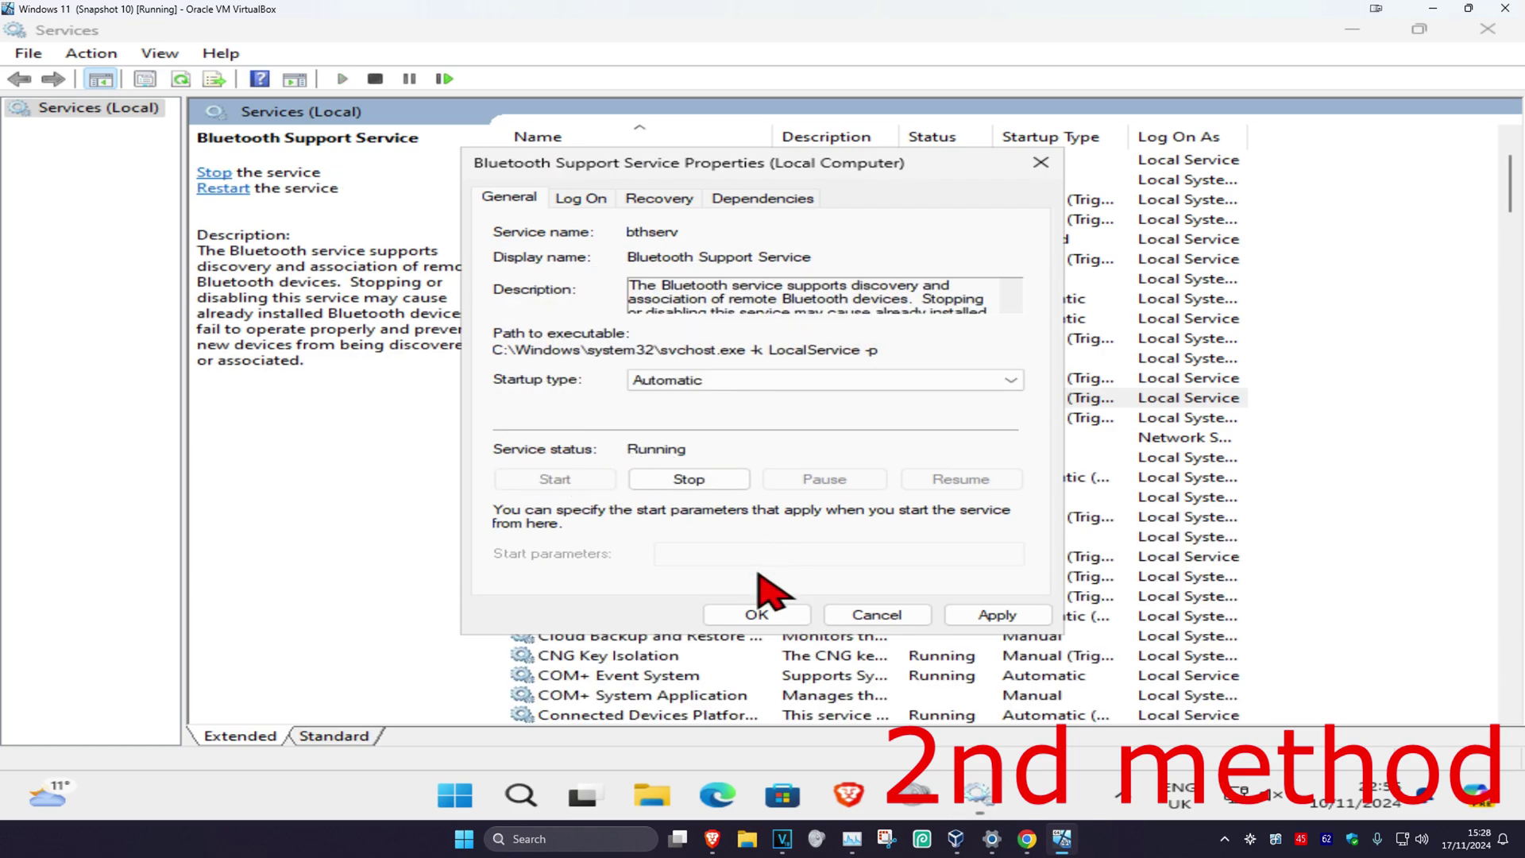
click(755, 613)
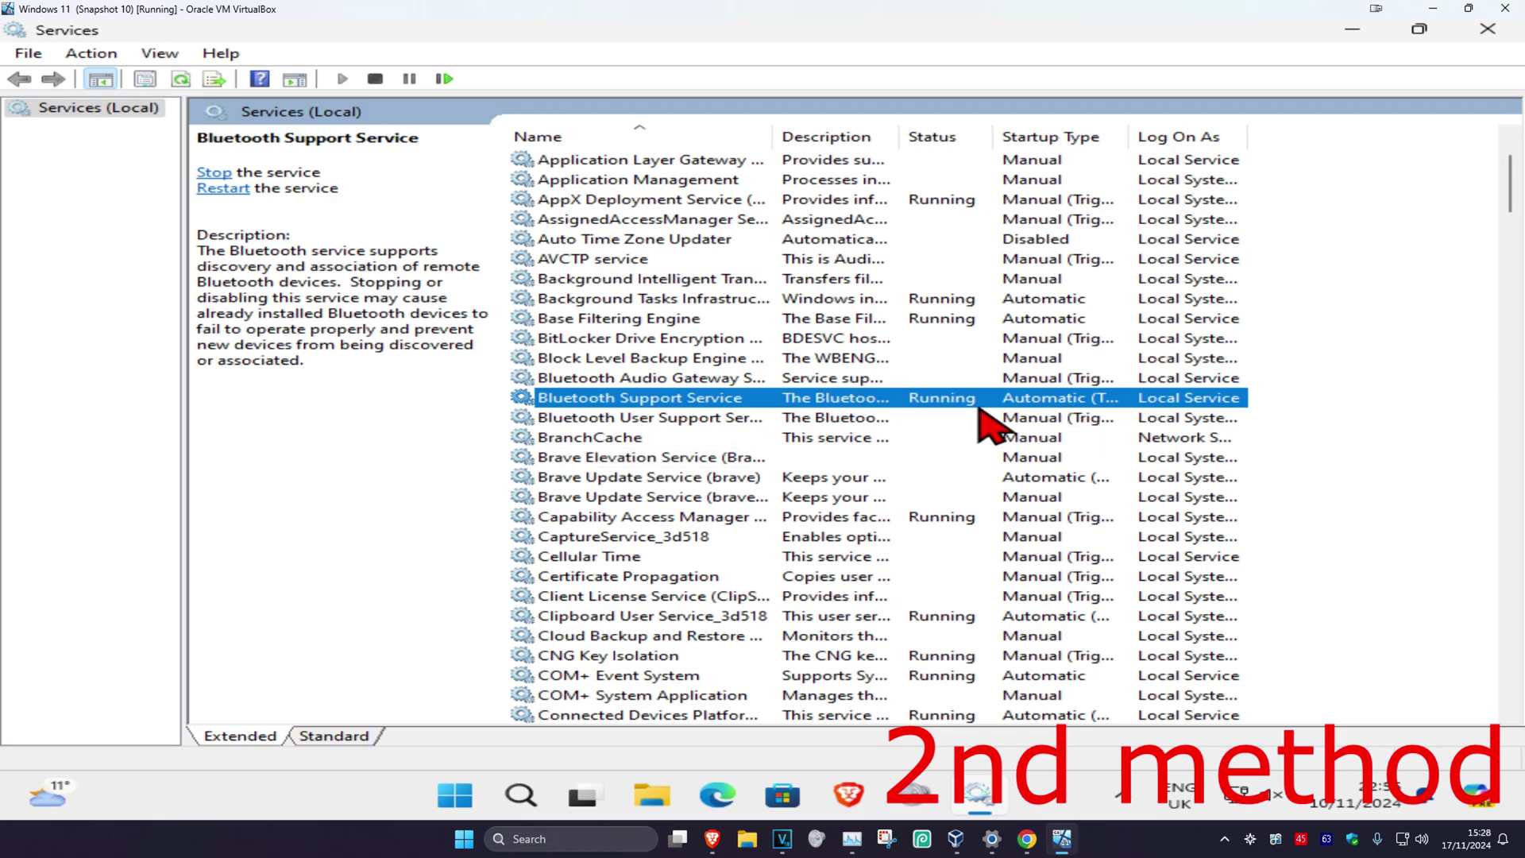
right_click(613, 418)
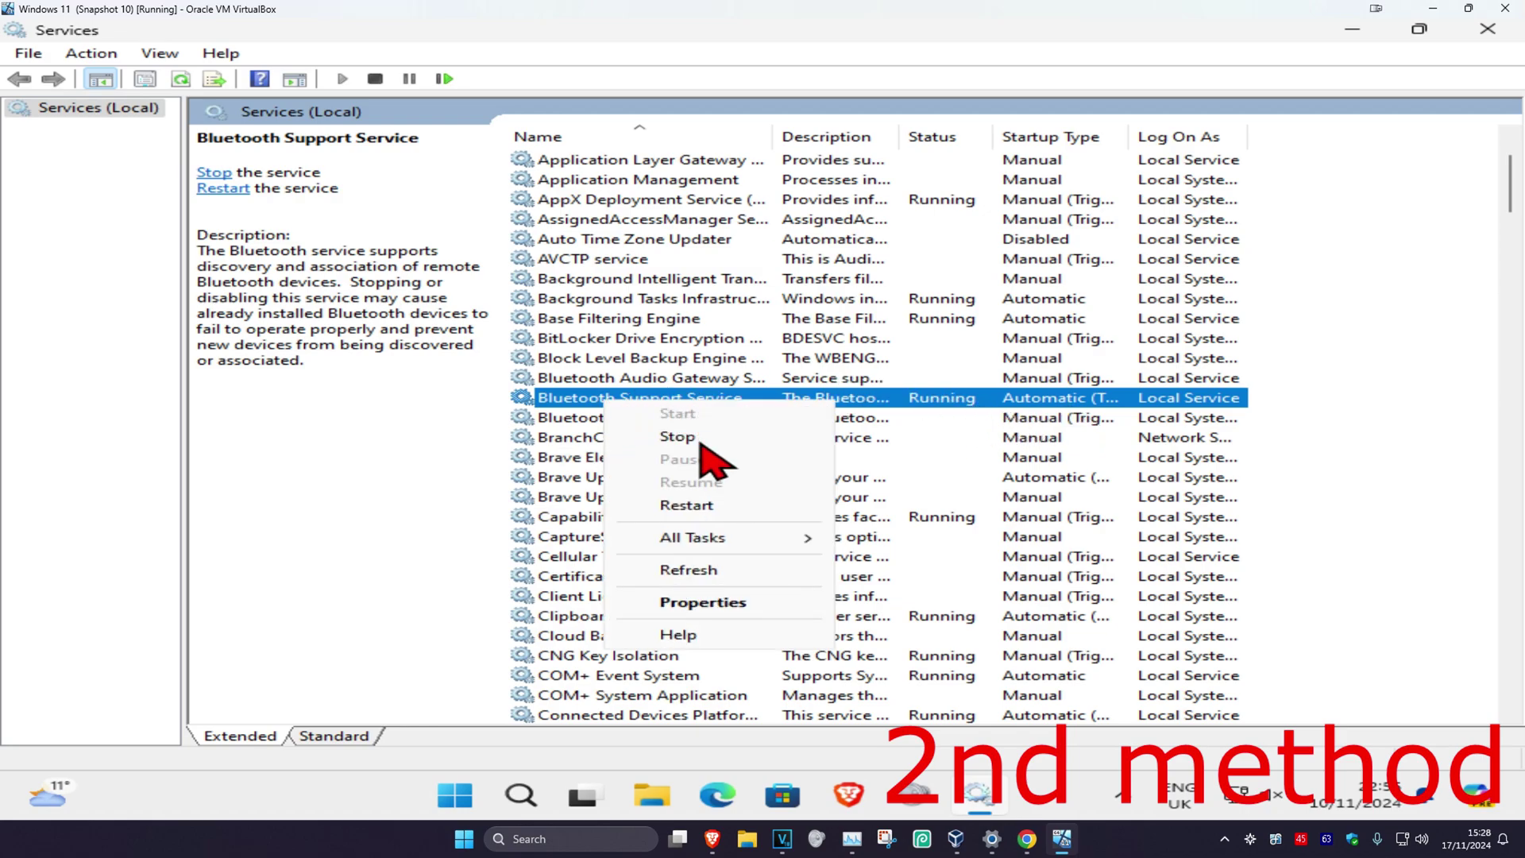
click(715, 508)
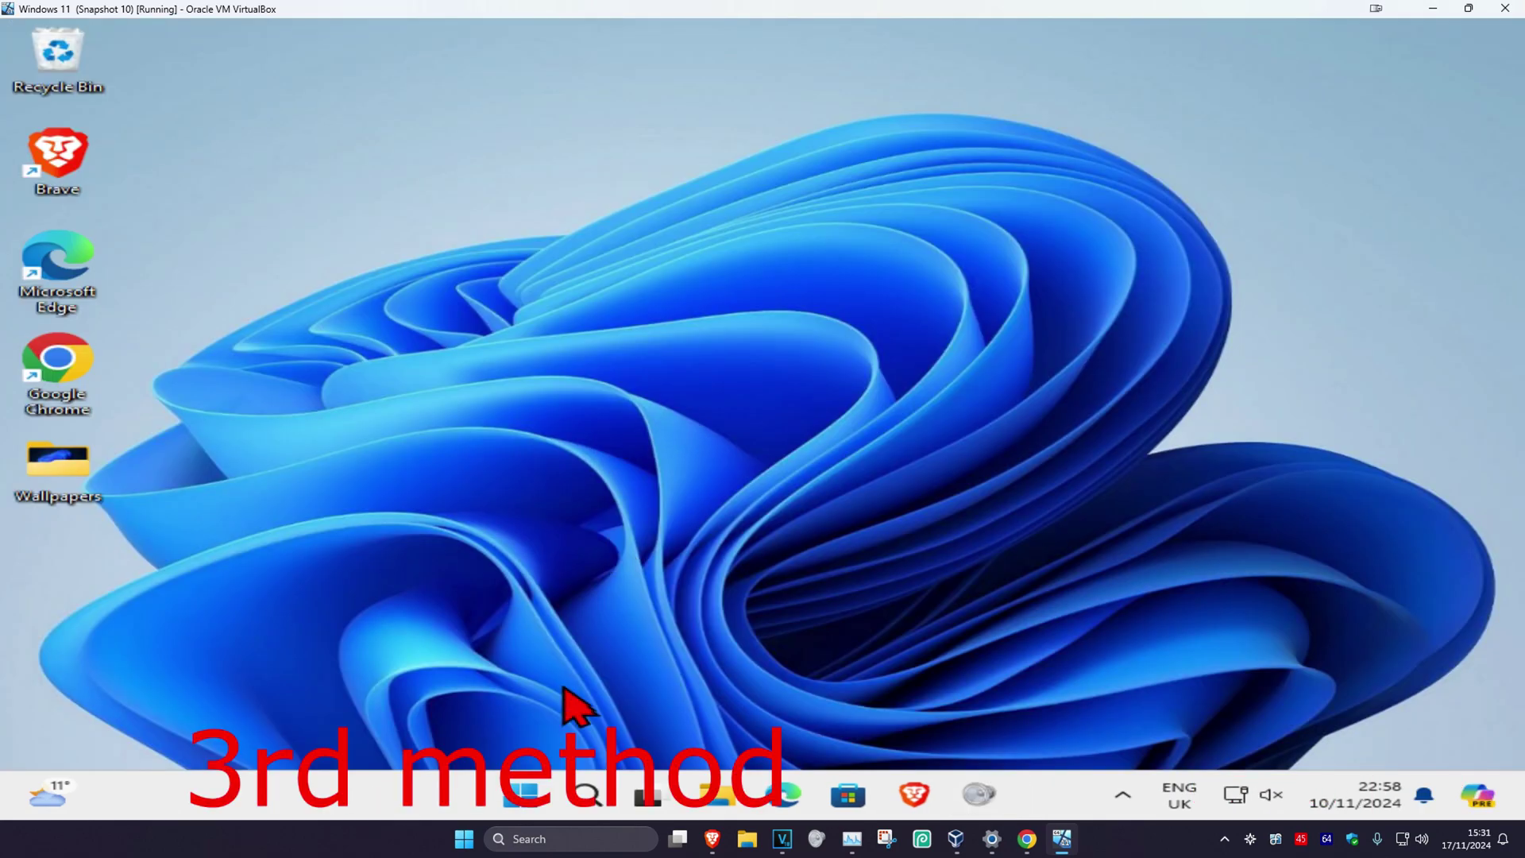
Reopen Device Manager and launch the Add legacy hardware wizard
click(586, 794)
text(devi)
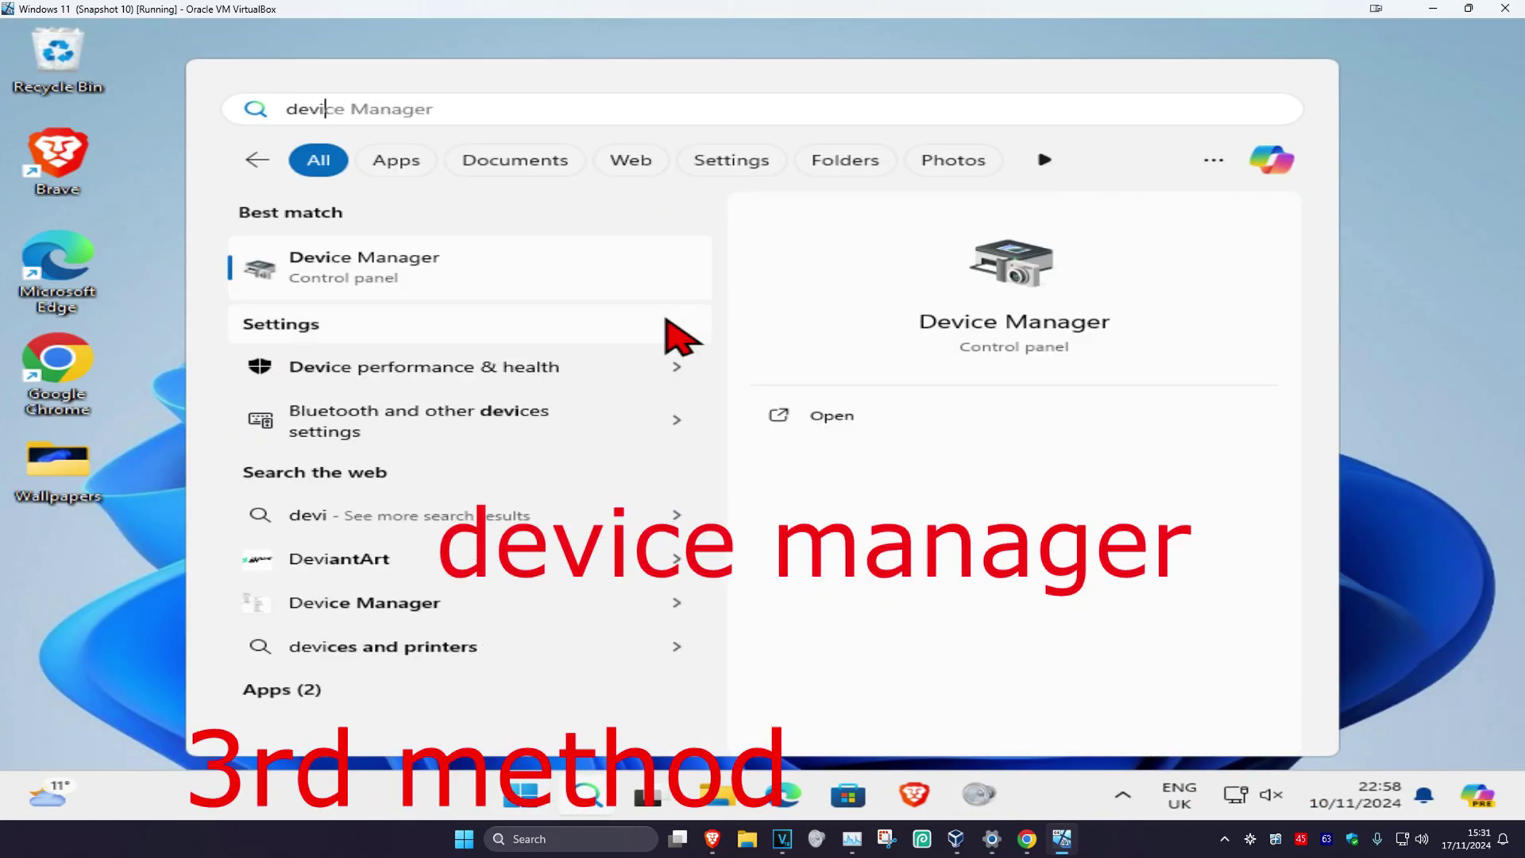
click(501, 280)
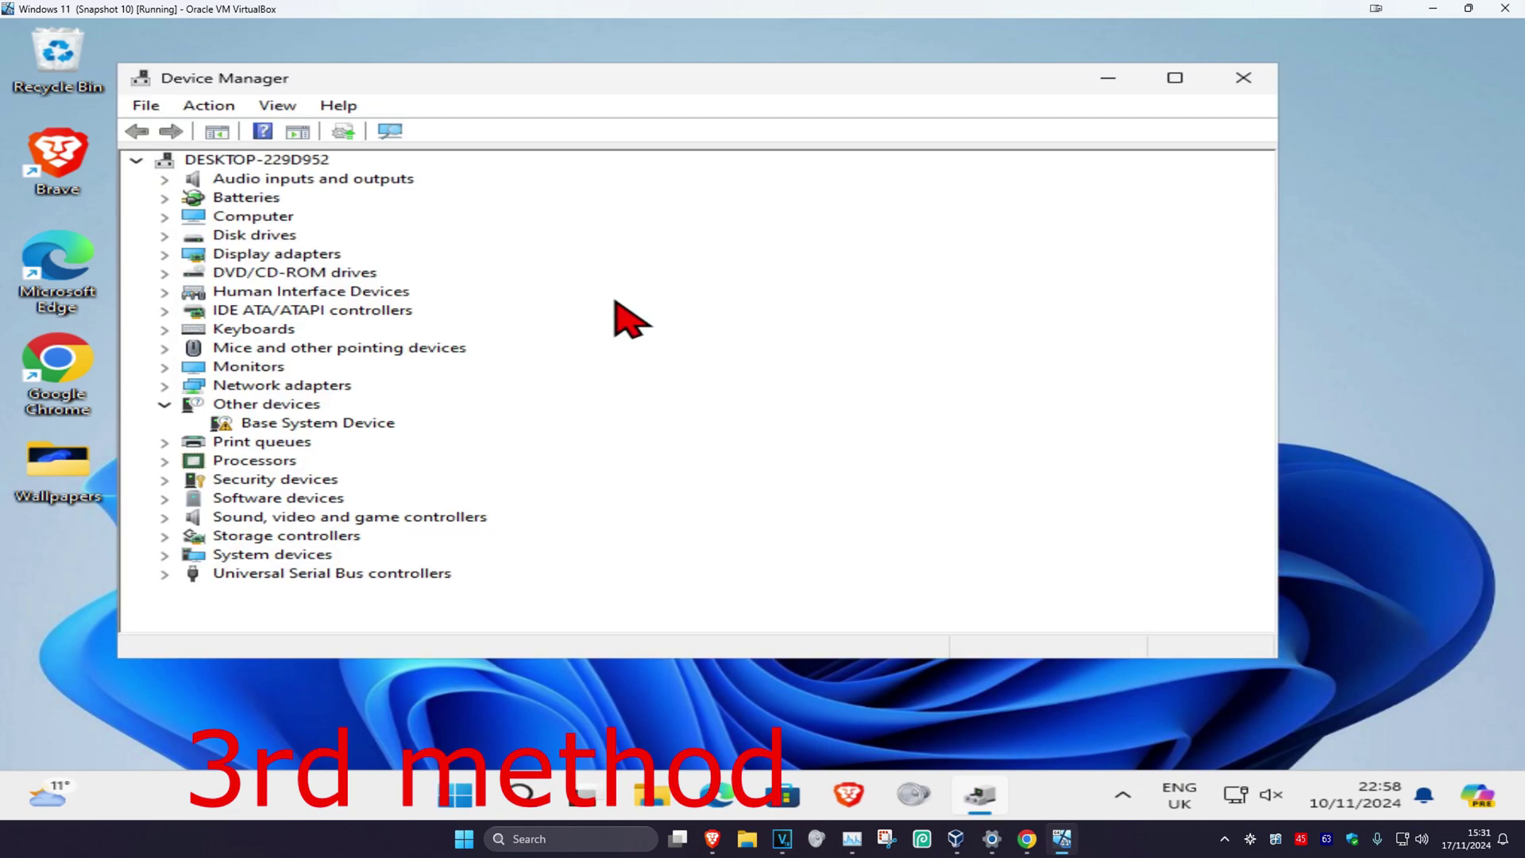
click(253, 163)
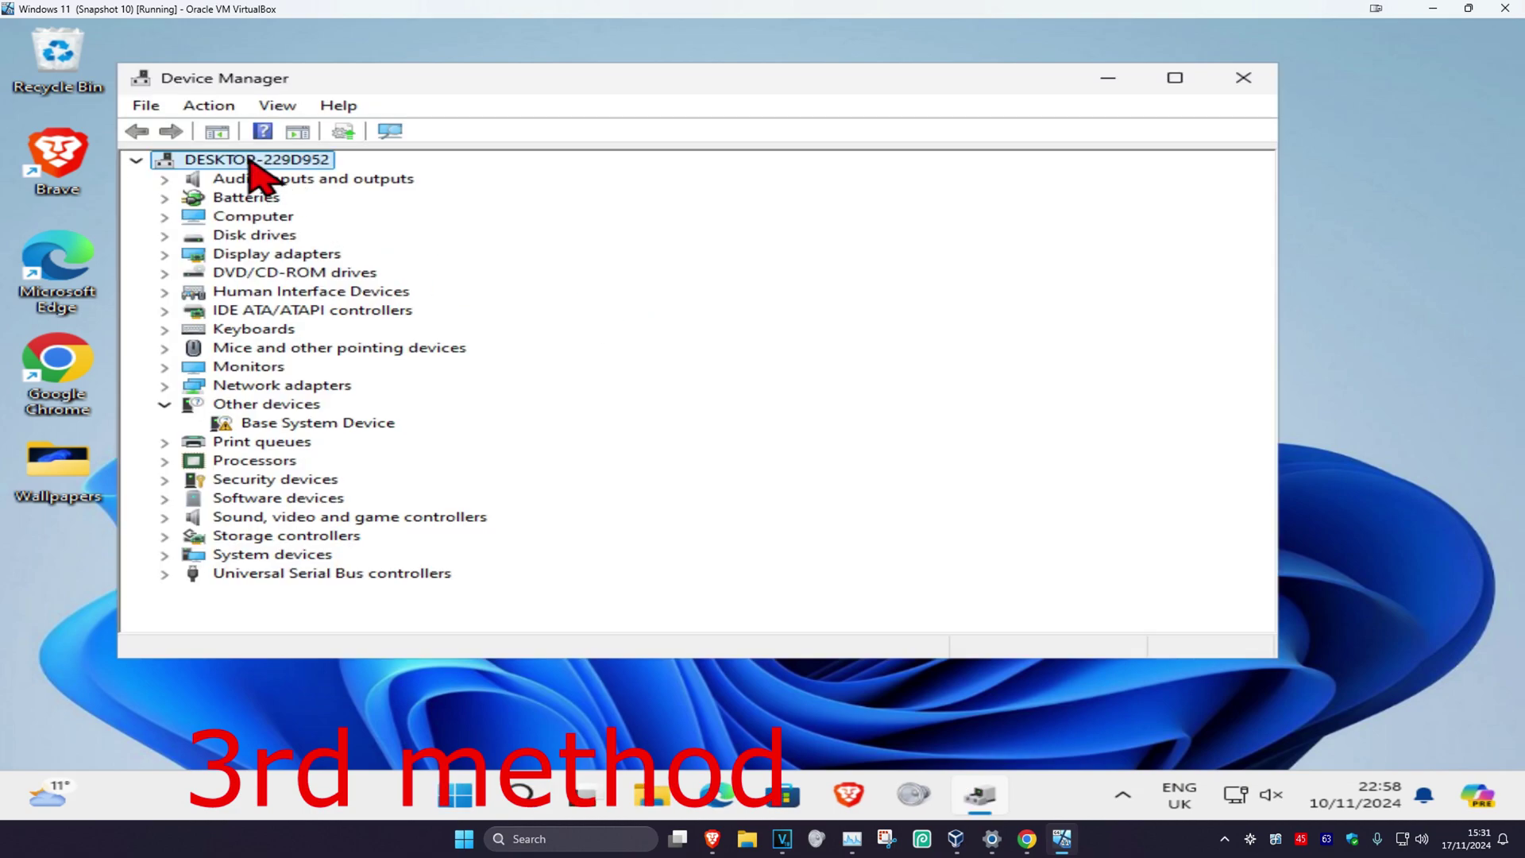
click(222, 109)
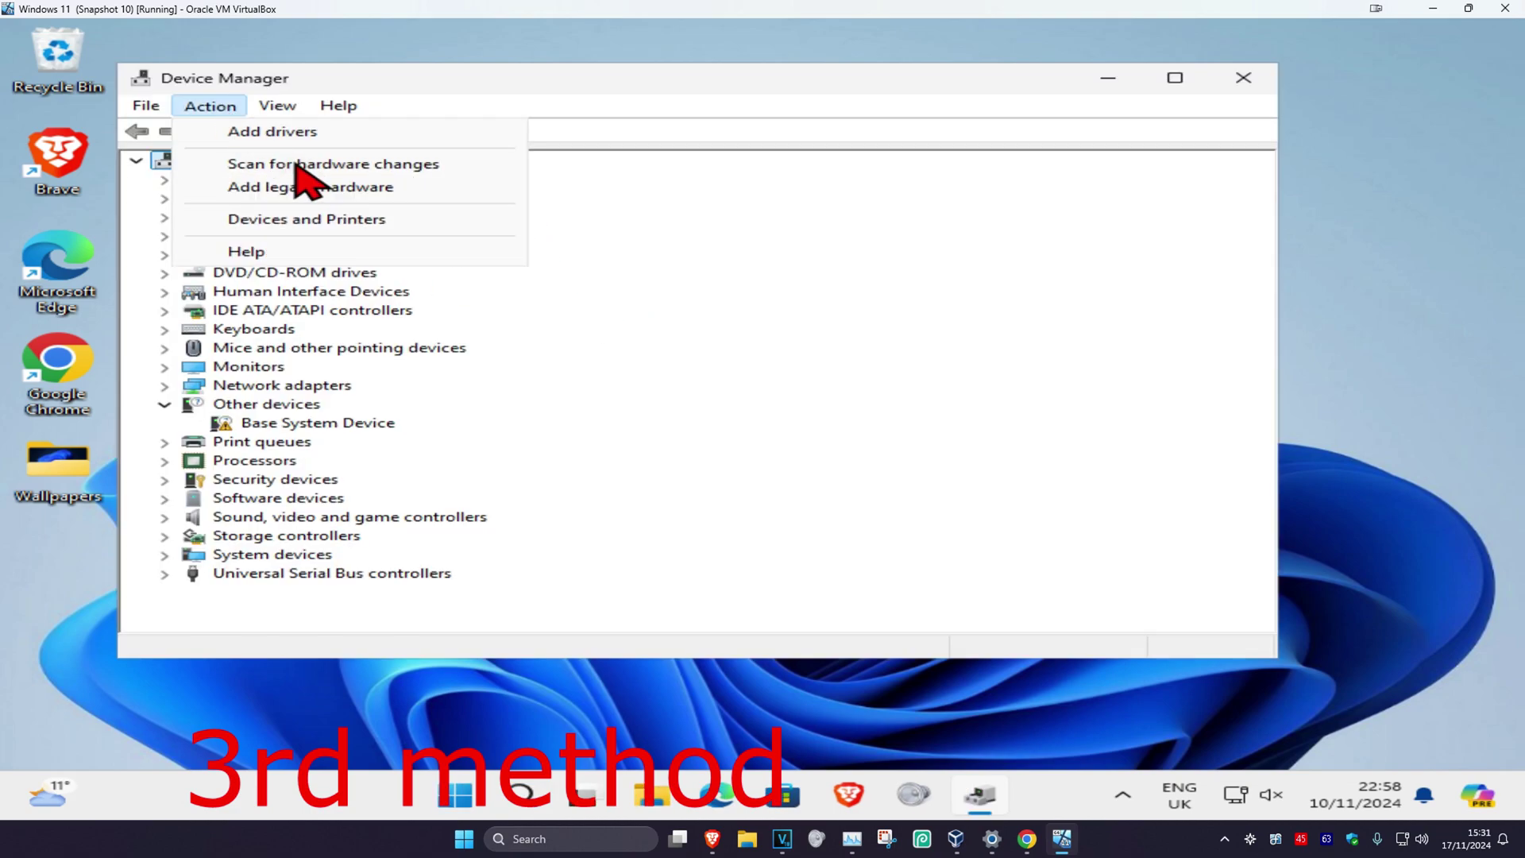
click(300, 190)
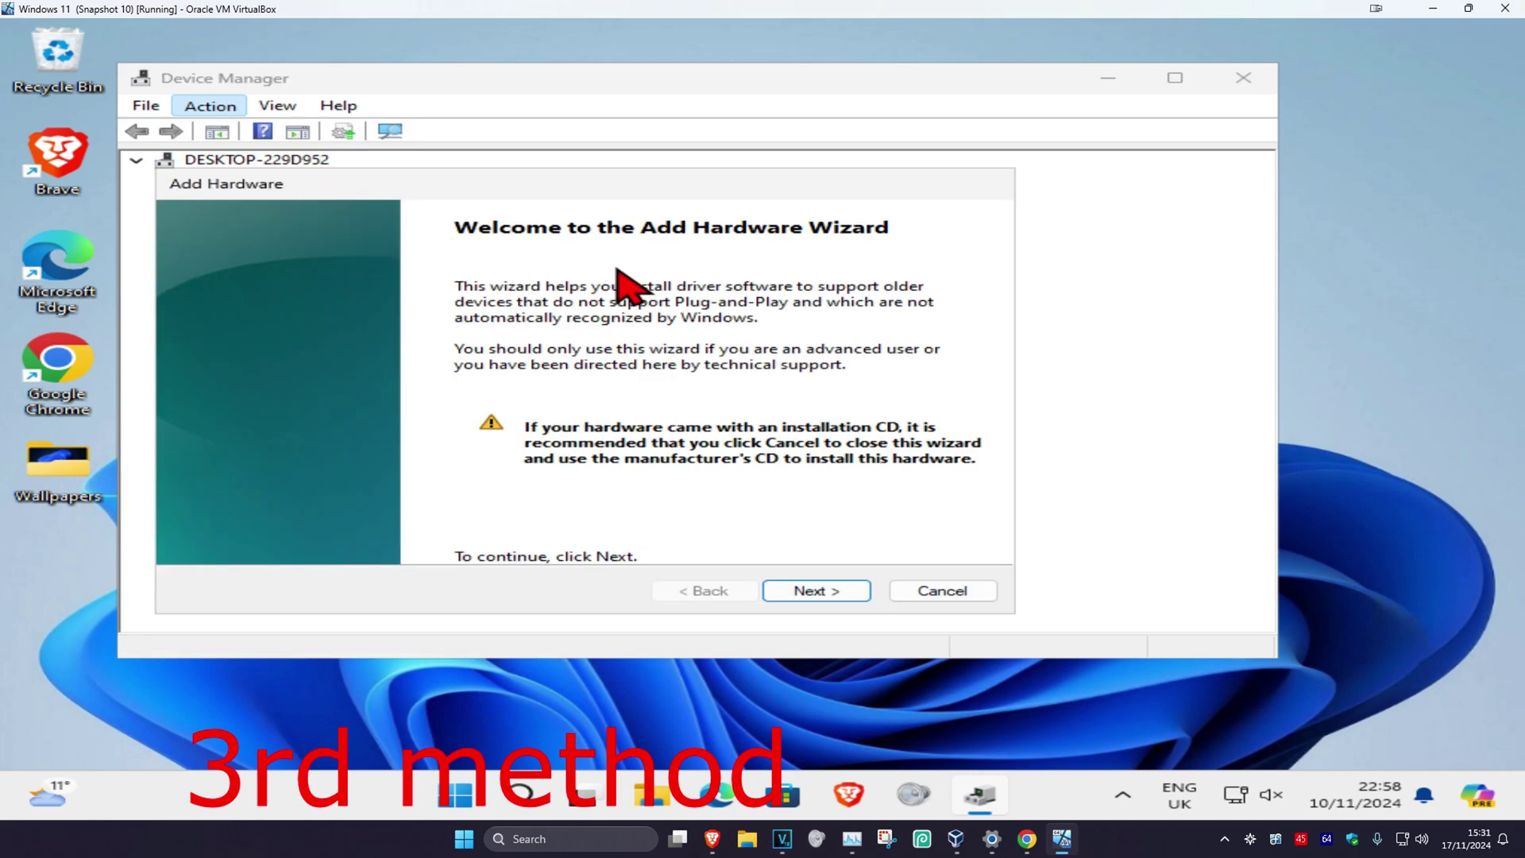
Advance the wizard to manual selection and choose Network adapters as the hardware type
click(812, 592)
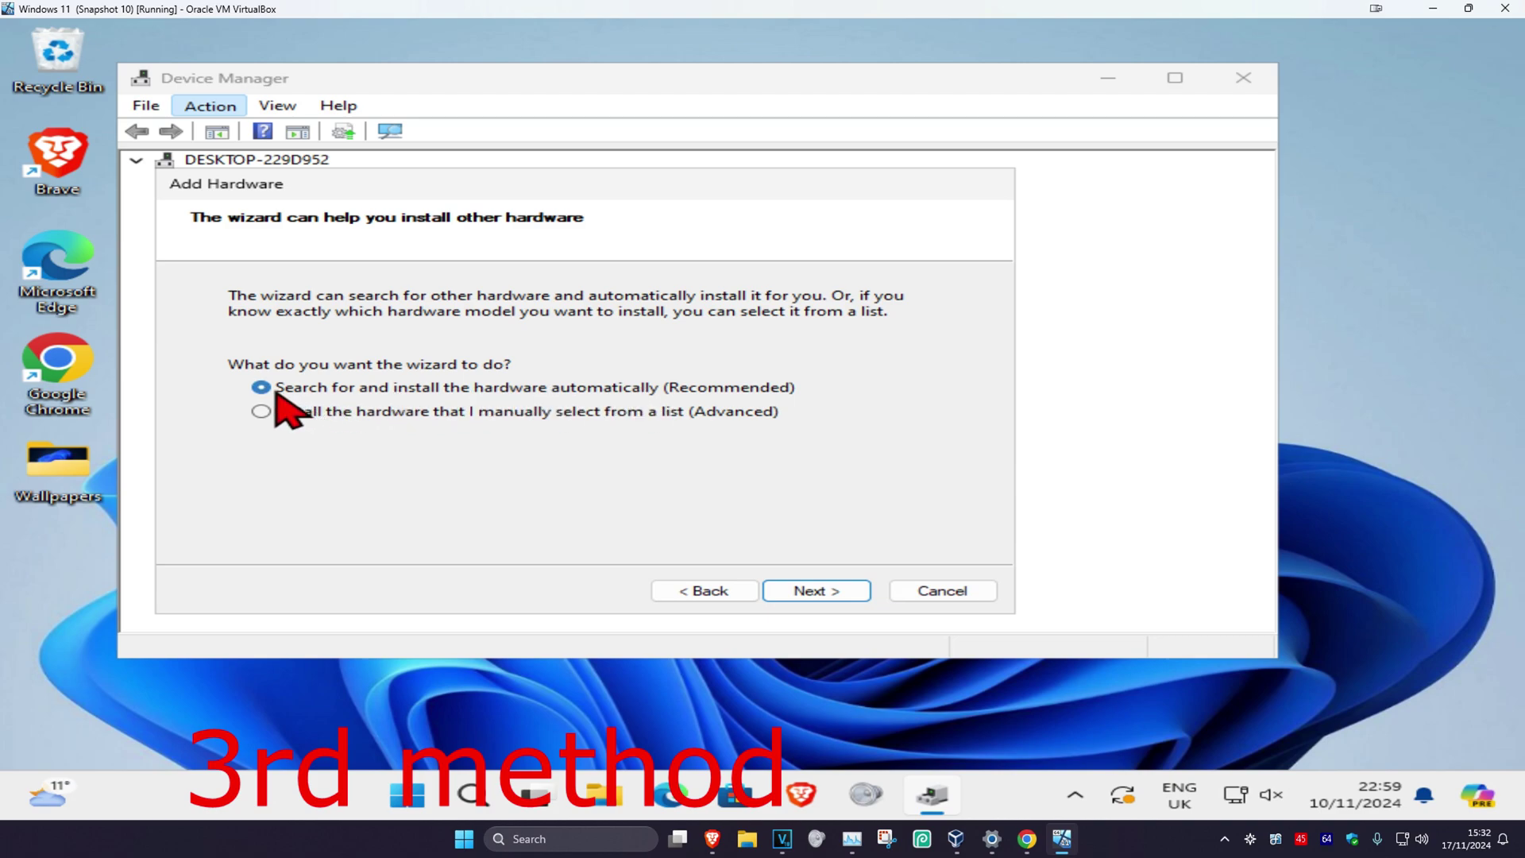
click(812, 594)
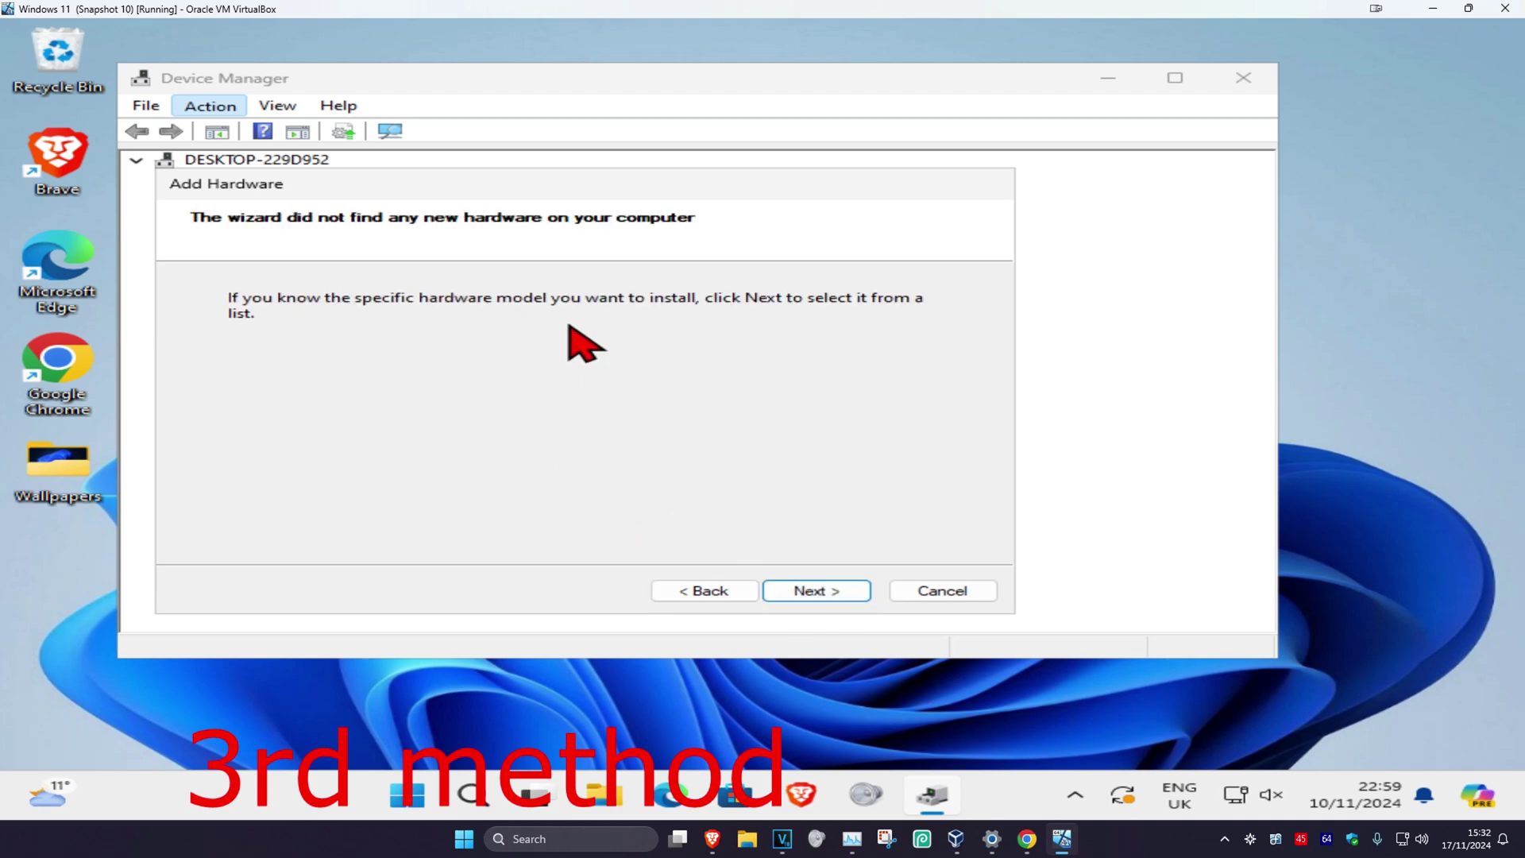
click(802, 590)
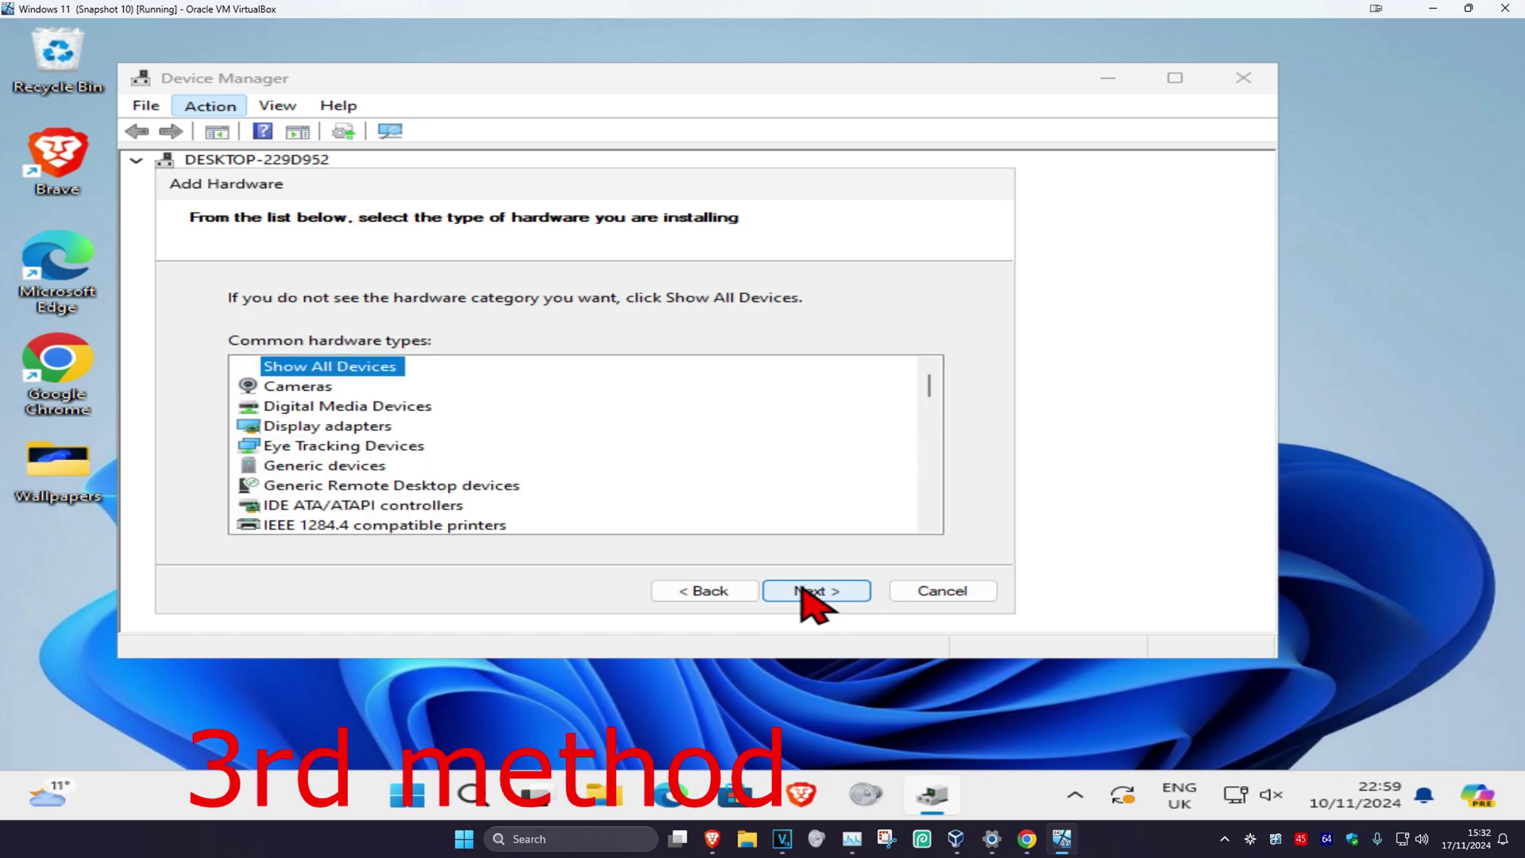
drag(929, 386, 921, 417)
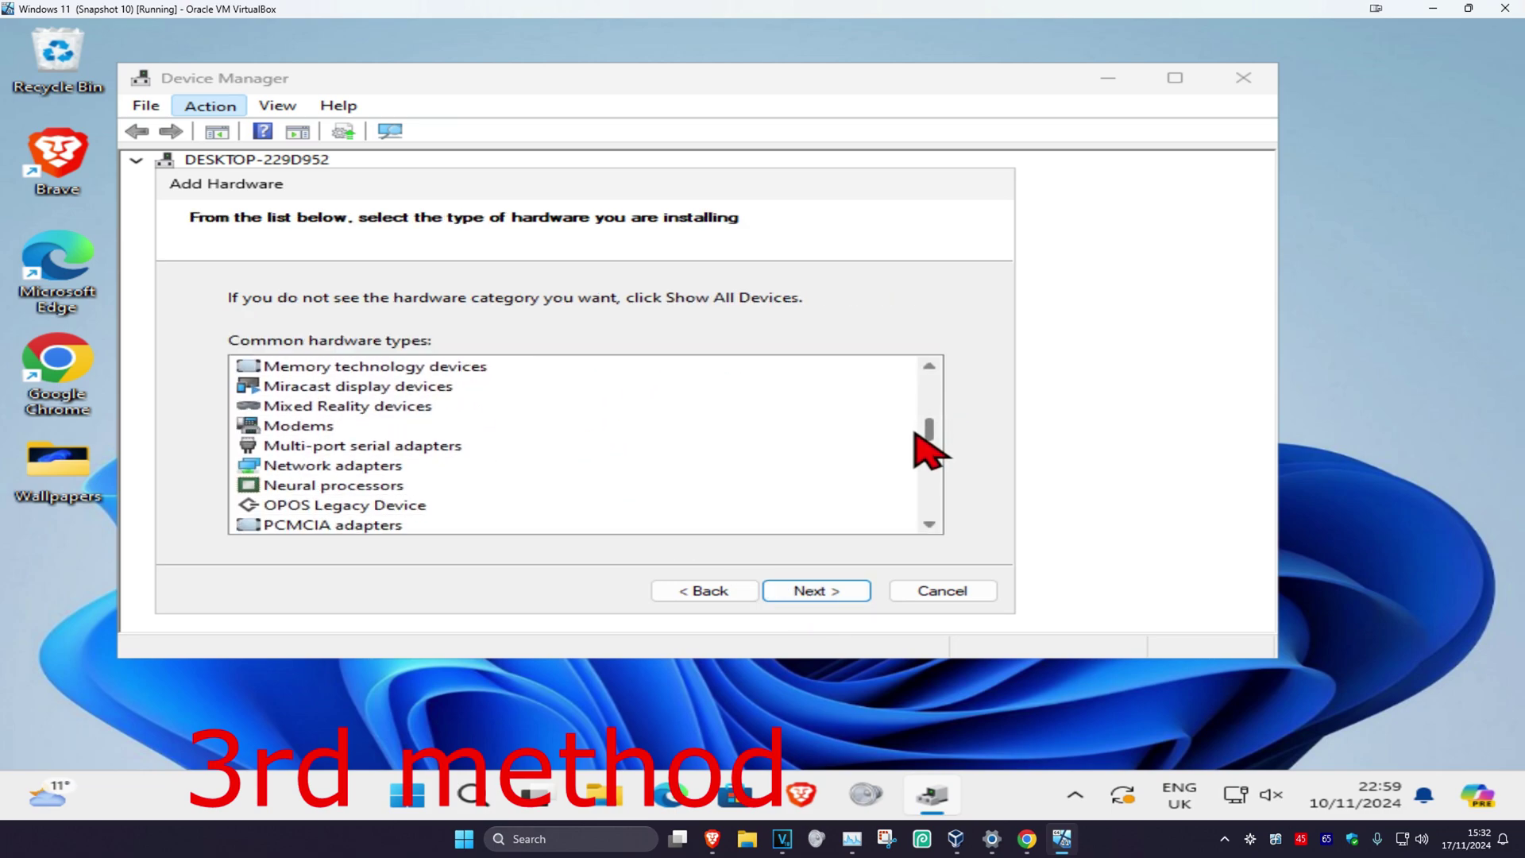
click(342, 469)
click(804, 594)
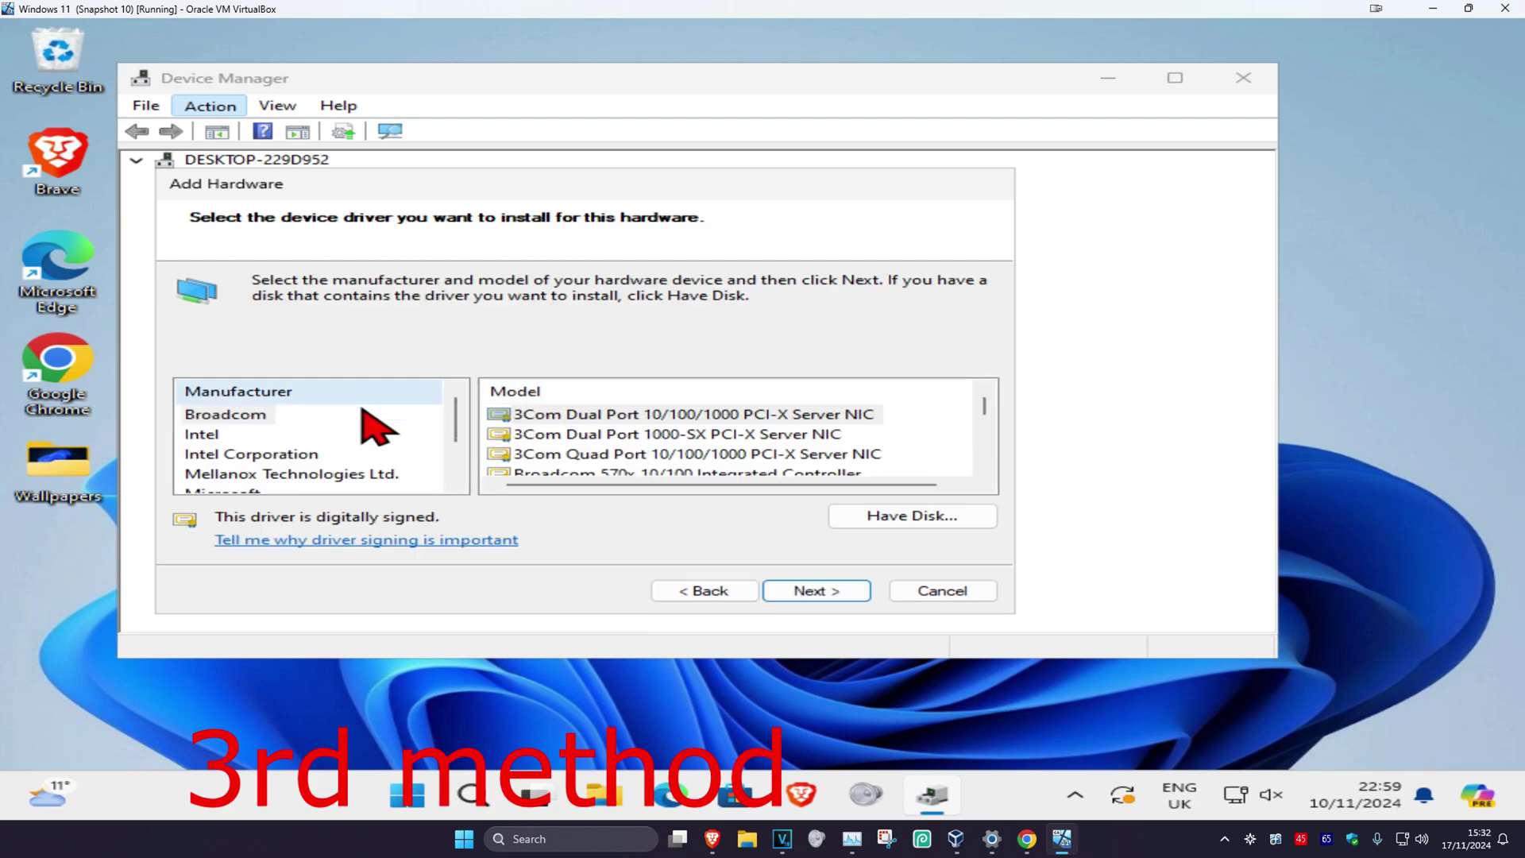
Choose Intel Corporation as manufacturer and the Killer(R) Wireless-AC 1550s model
click(226, 417)
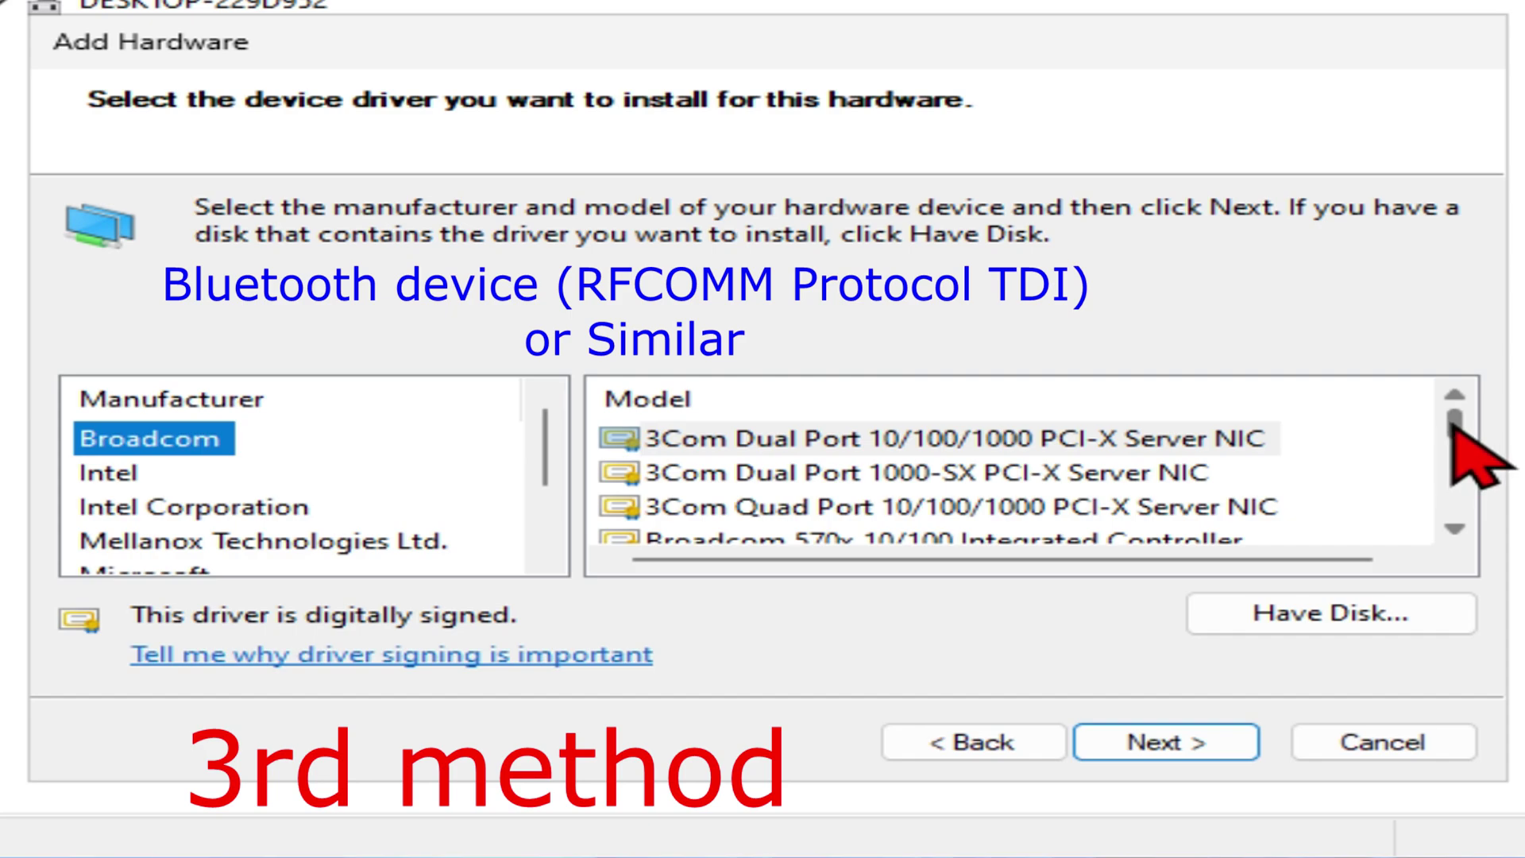
drag(1453, 426, 1435, 498)
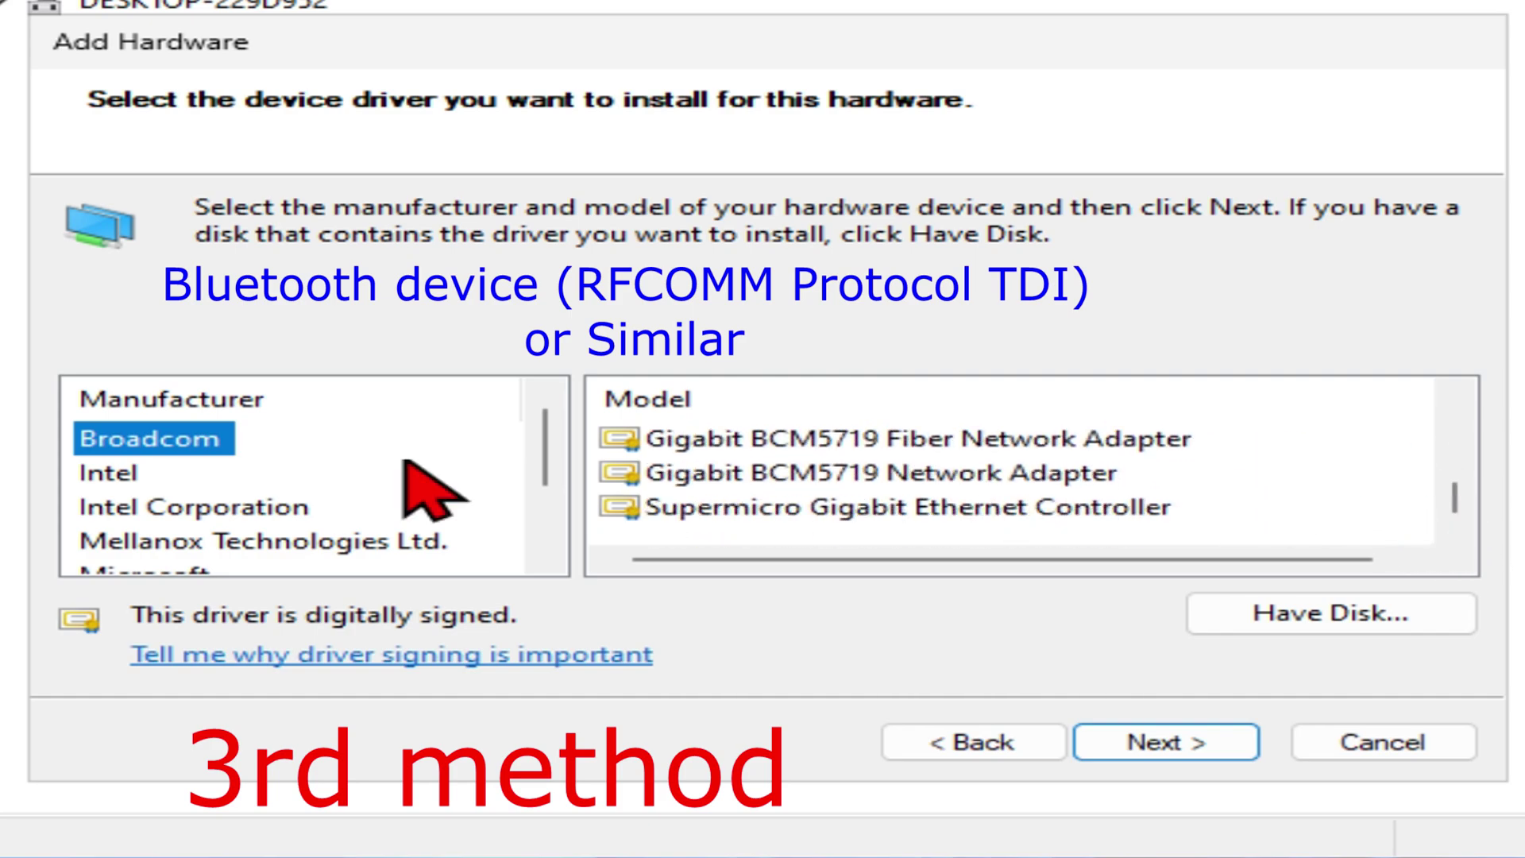
click(100, 473)
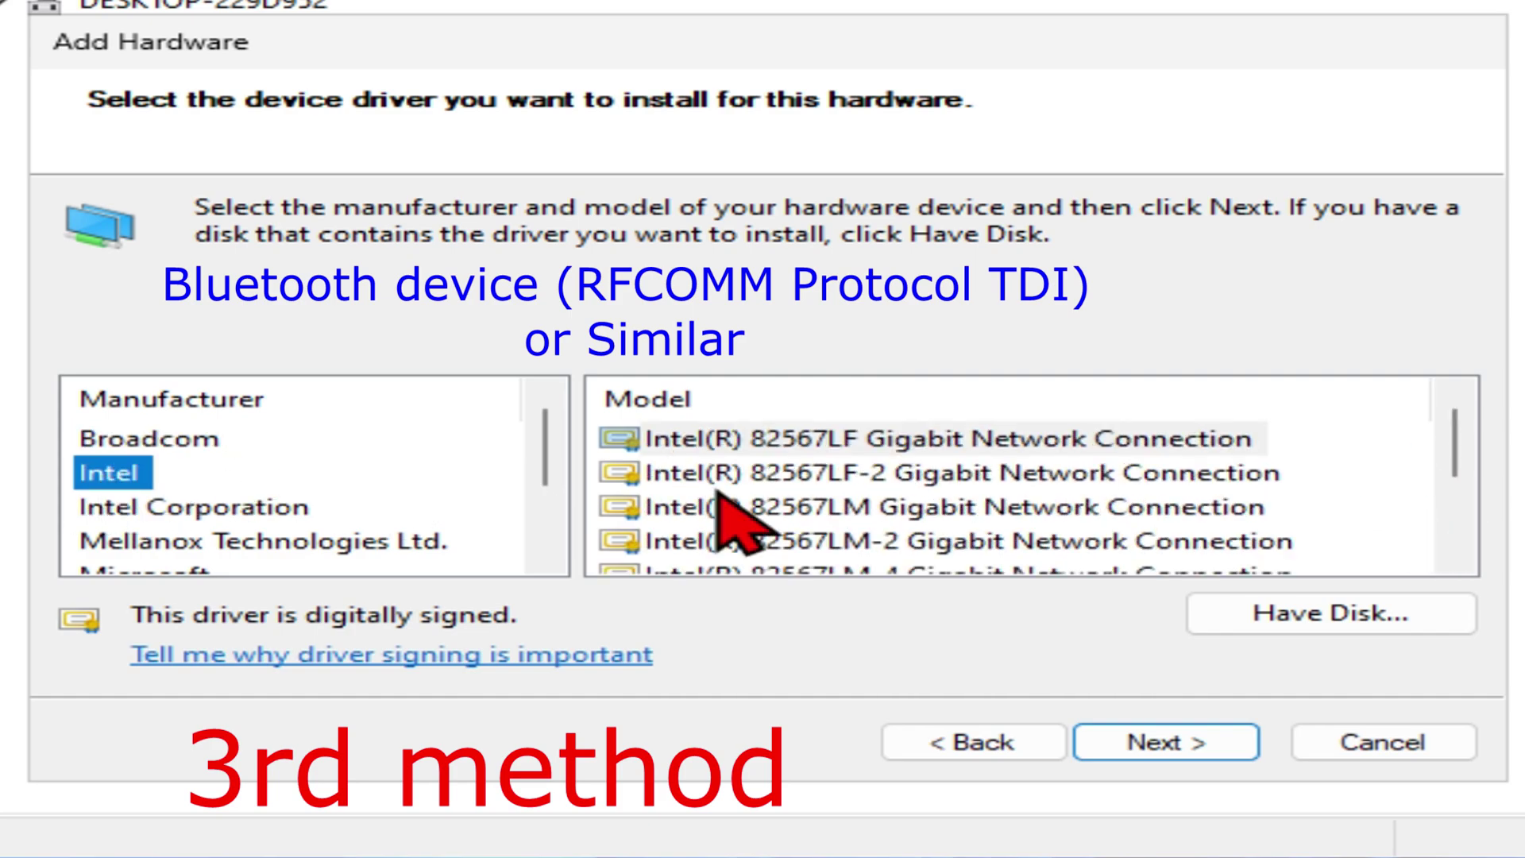
drag(1453, 453, 1445, 517)
click(171, 508)
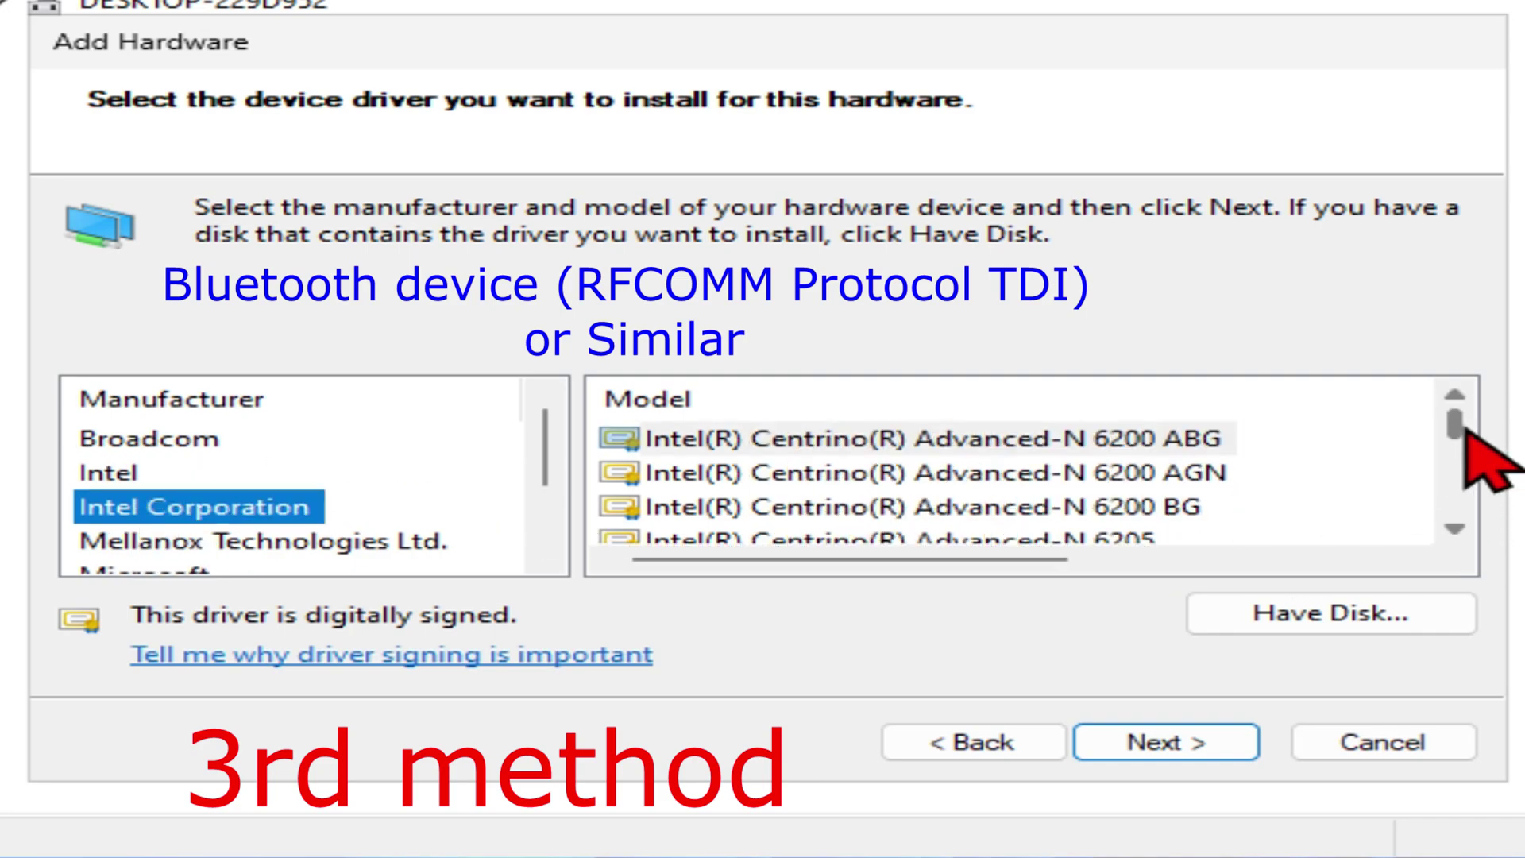
drag(1465, 432, 1462, 524)
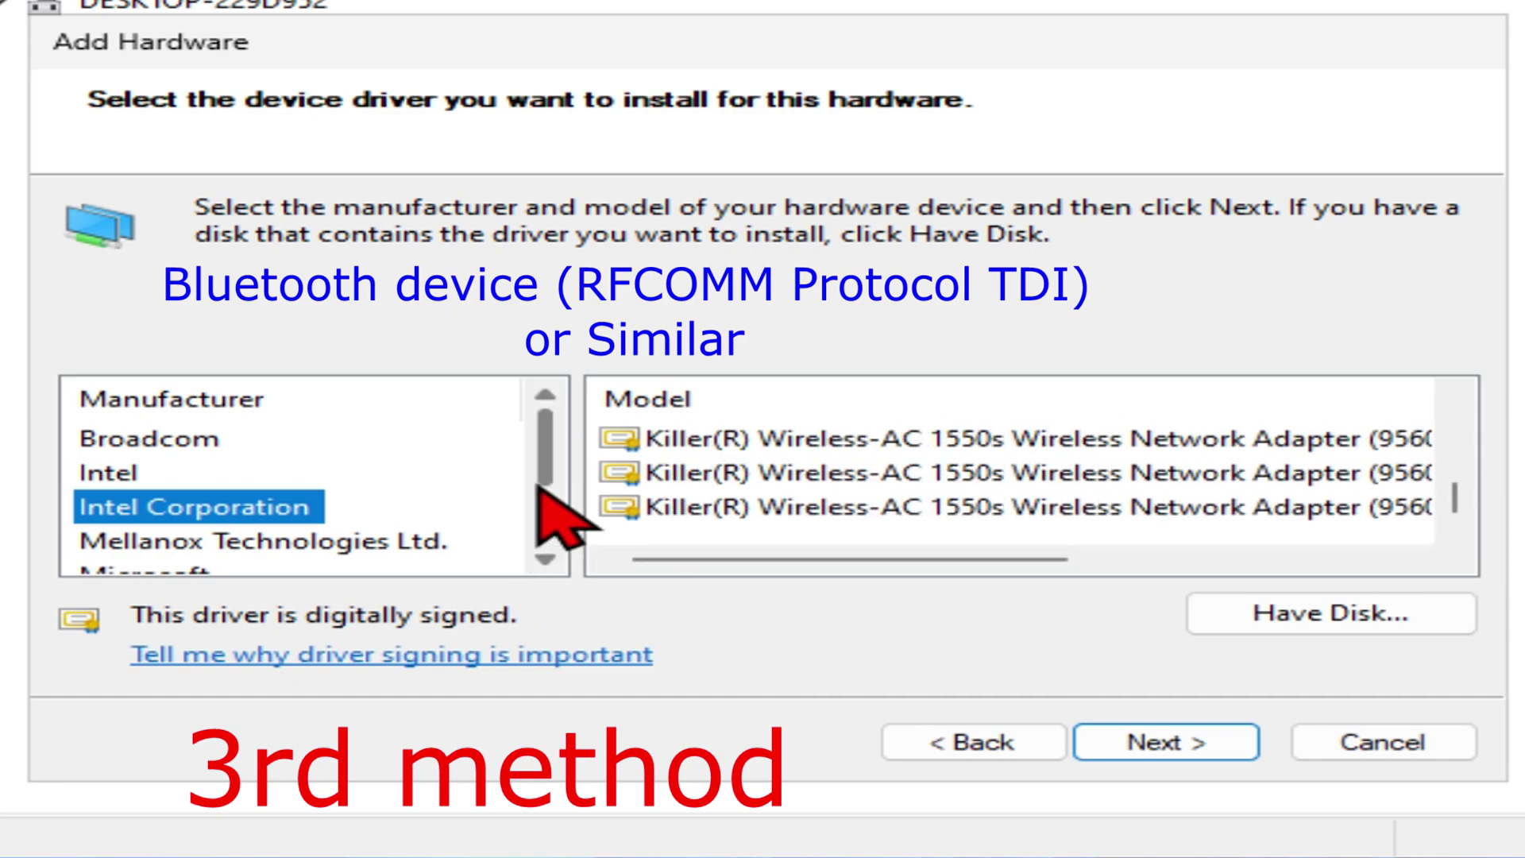
drag(546, 463, 546, 508)
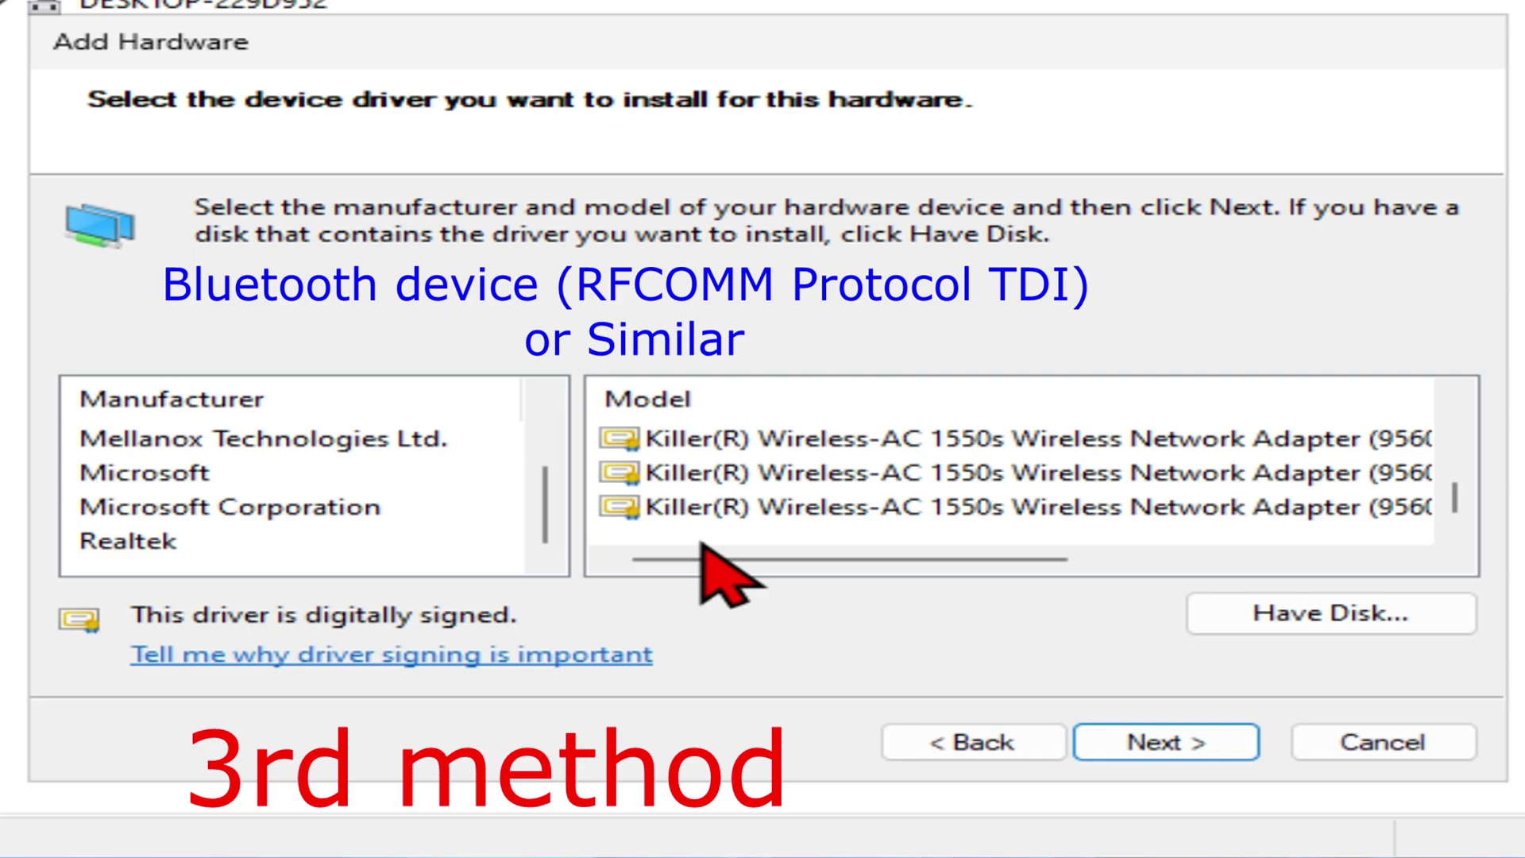
click(675, 438)
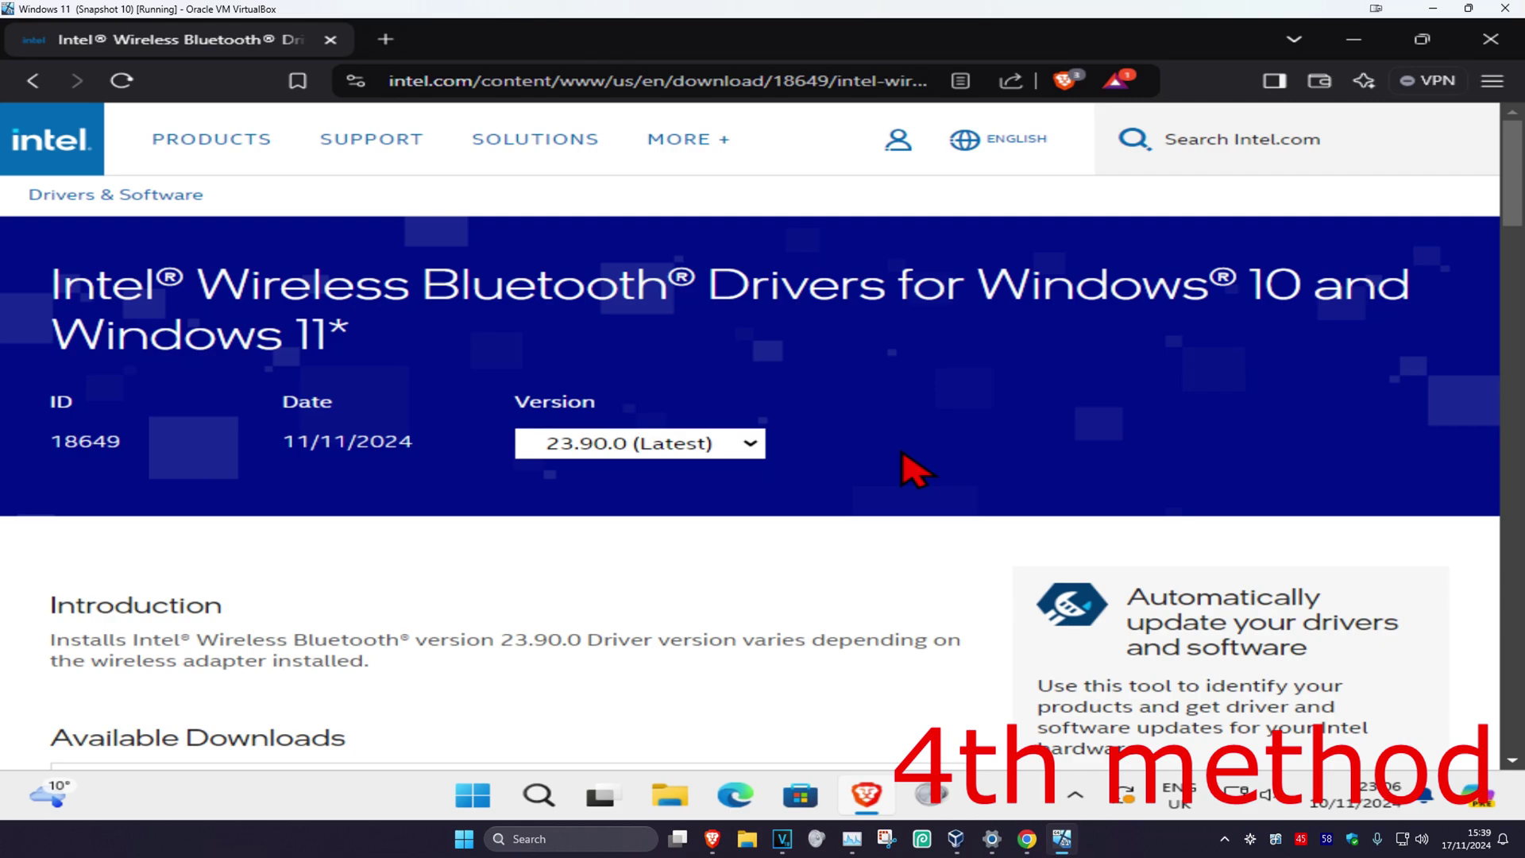
Keep driver version 23.90.0 and start downloading the Bluetooth driver installer
key(Tab)
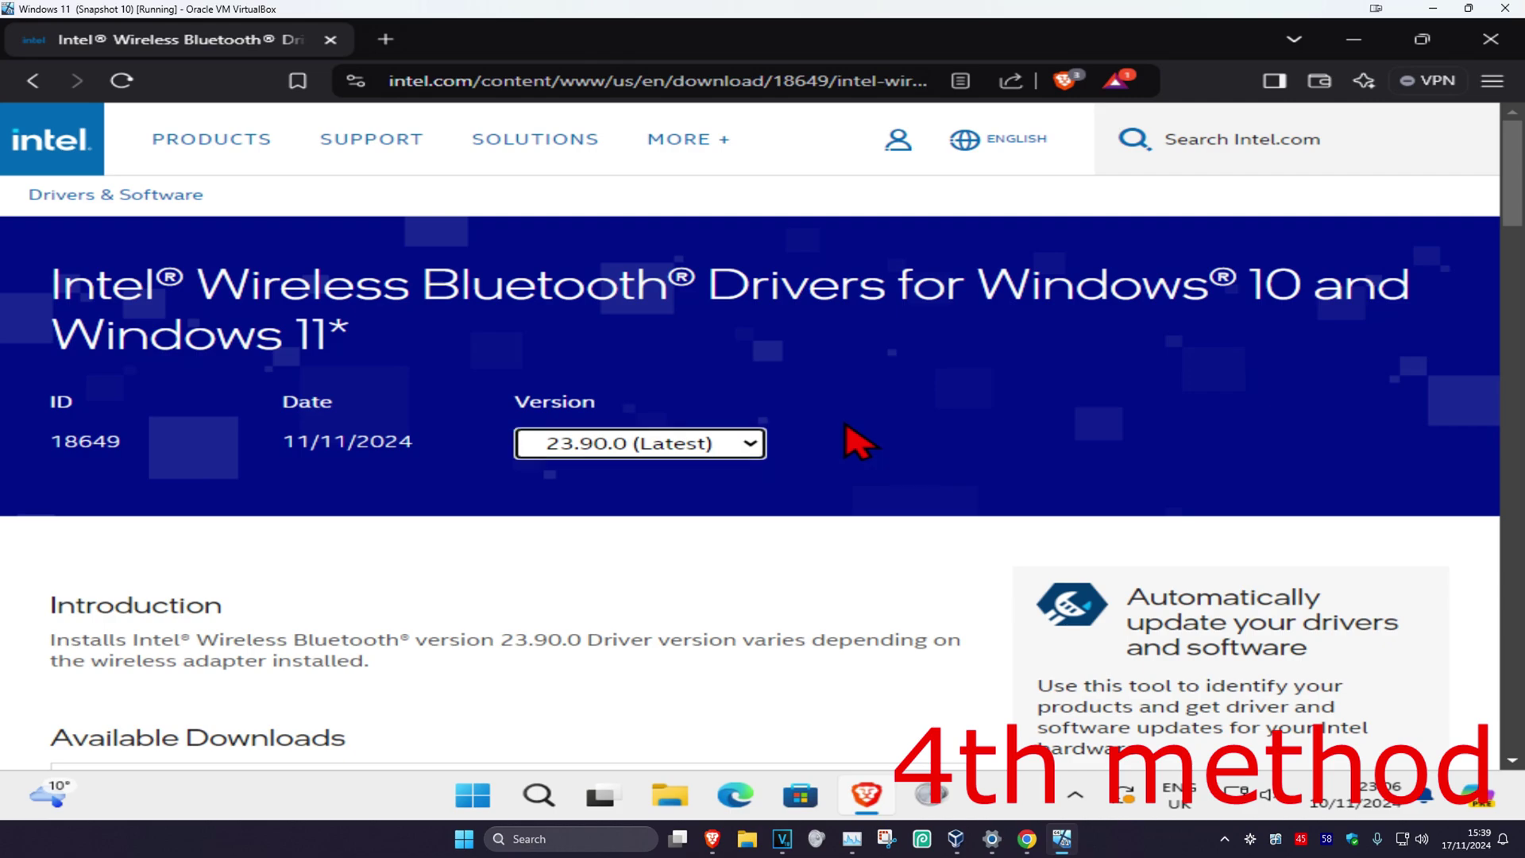
click(665, 447)
click(674, 476)
scroll(841, 357, down, 5)
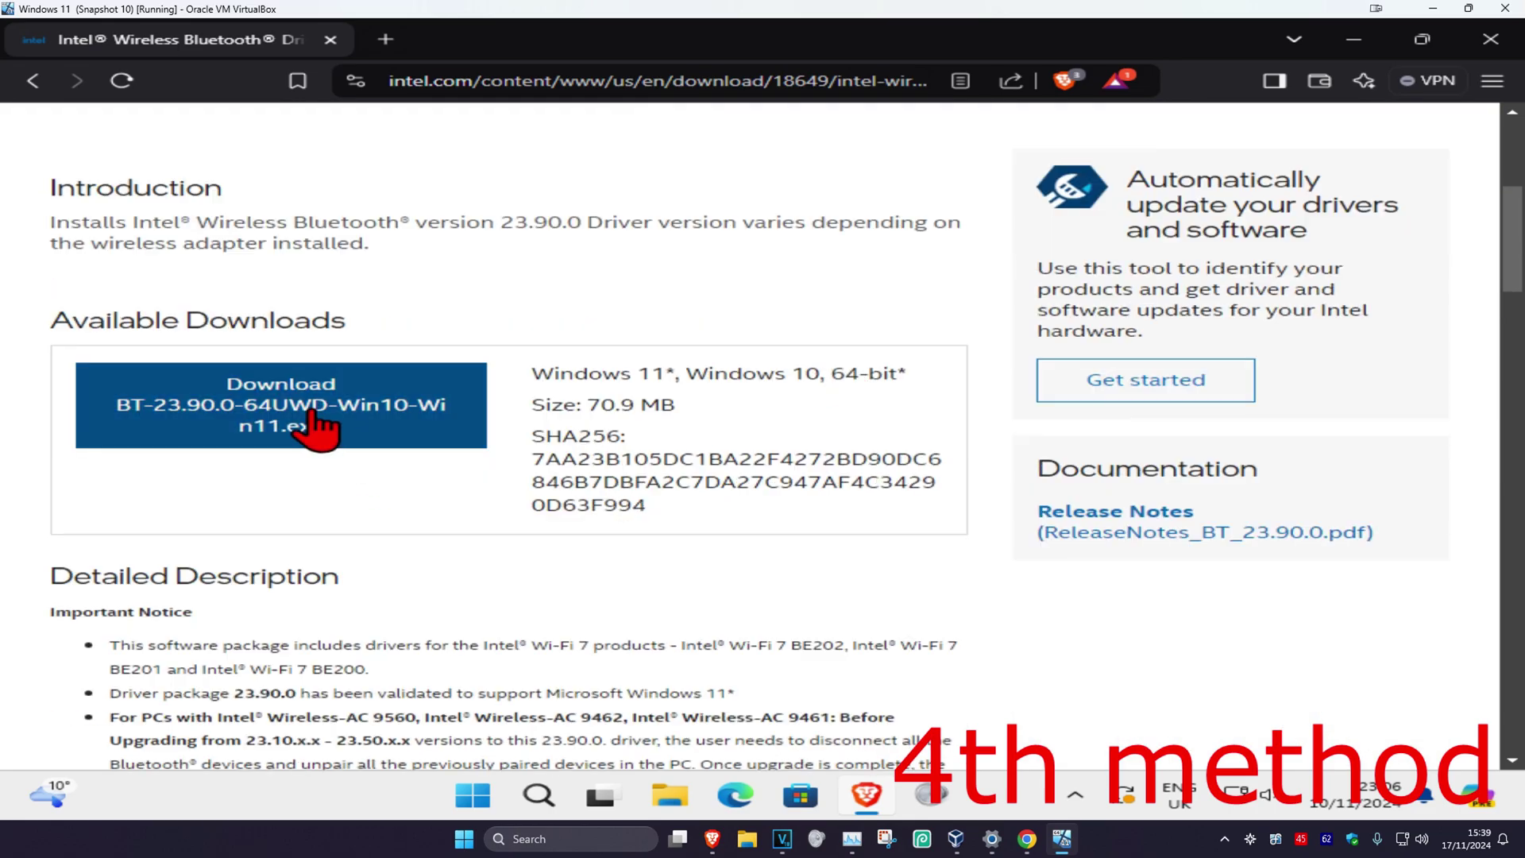
click(345, 421)
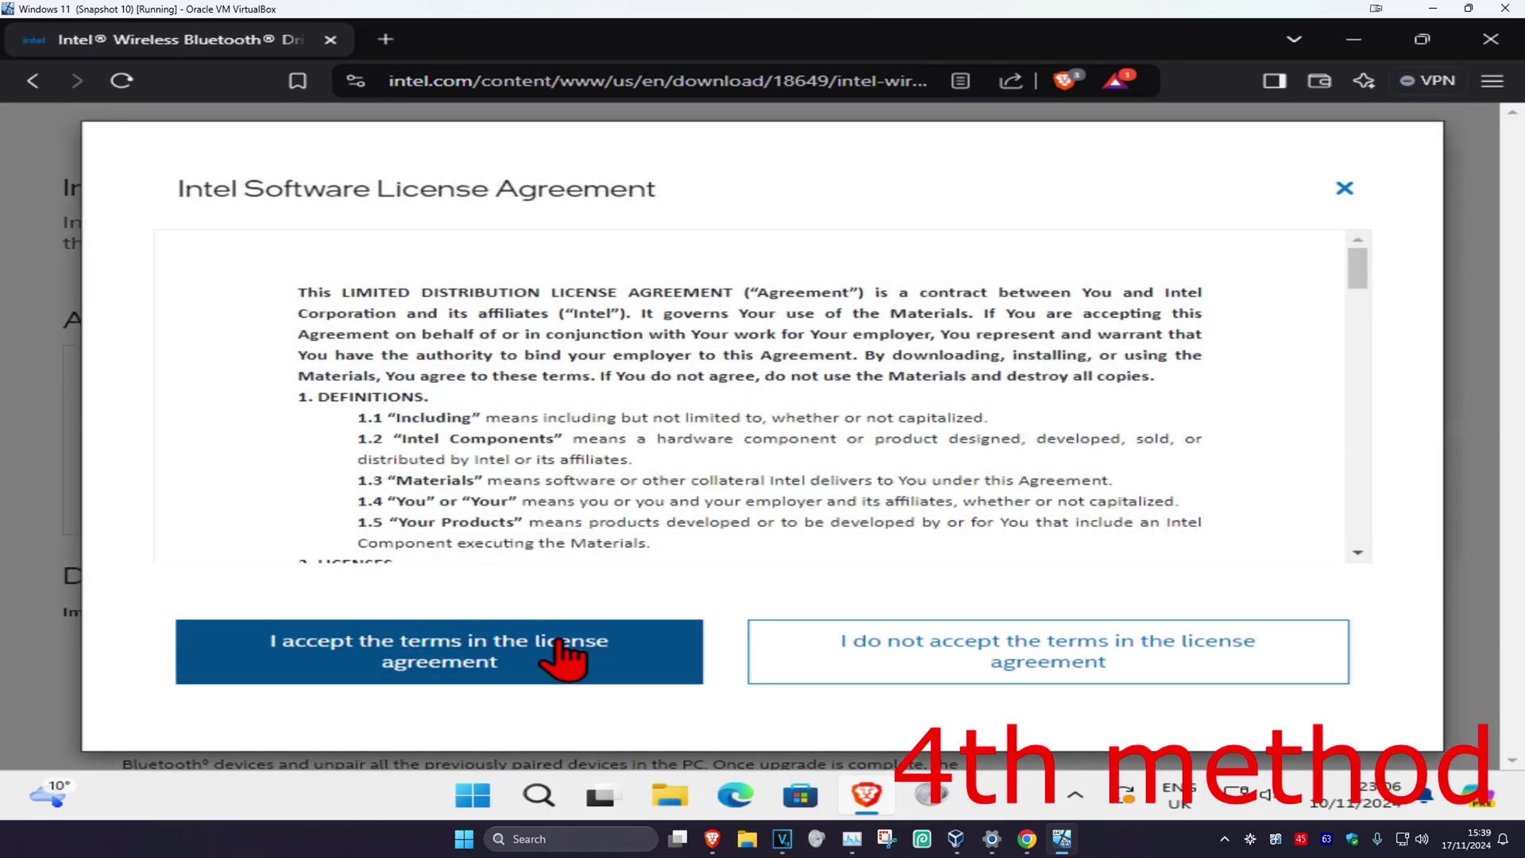
Accept Intel's licence terms, then run BT-23.90.0-64UWD-Win10-Win11.exe and approve UAC
click(554, 658)
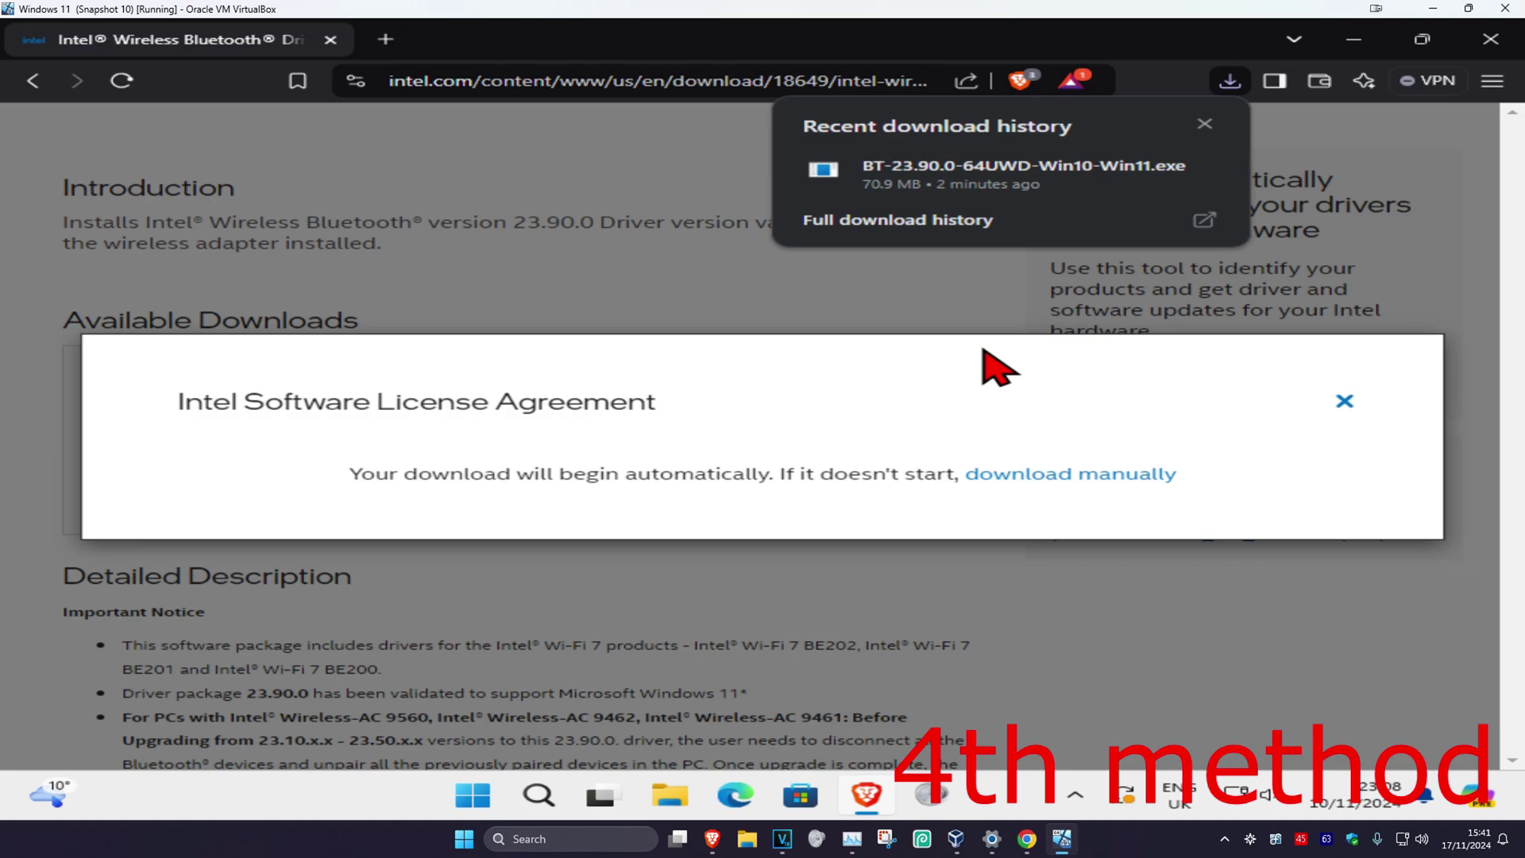
click(1033, 179)
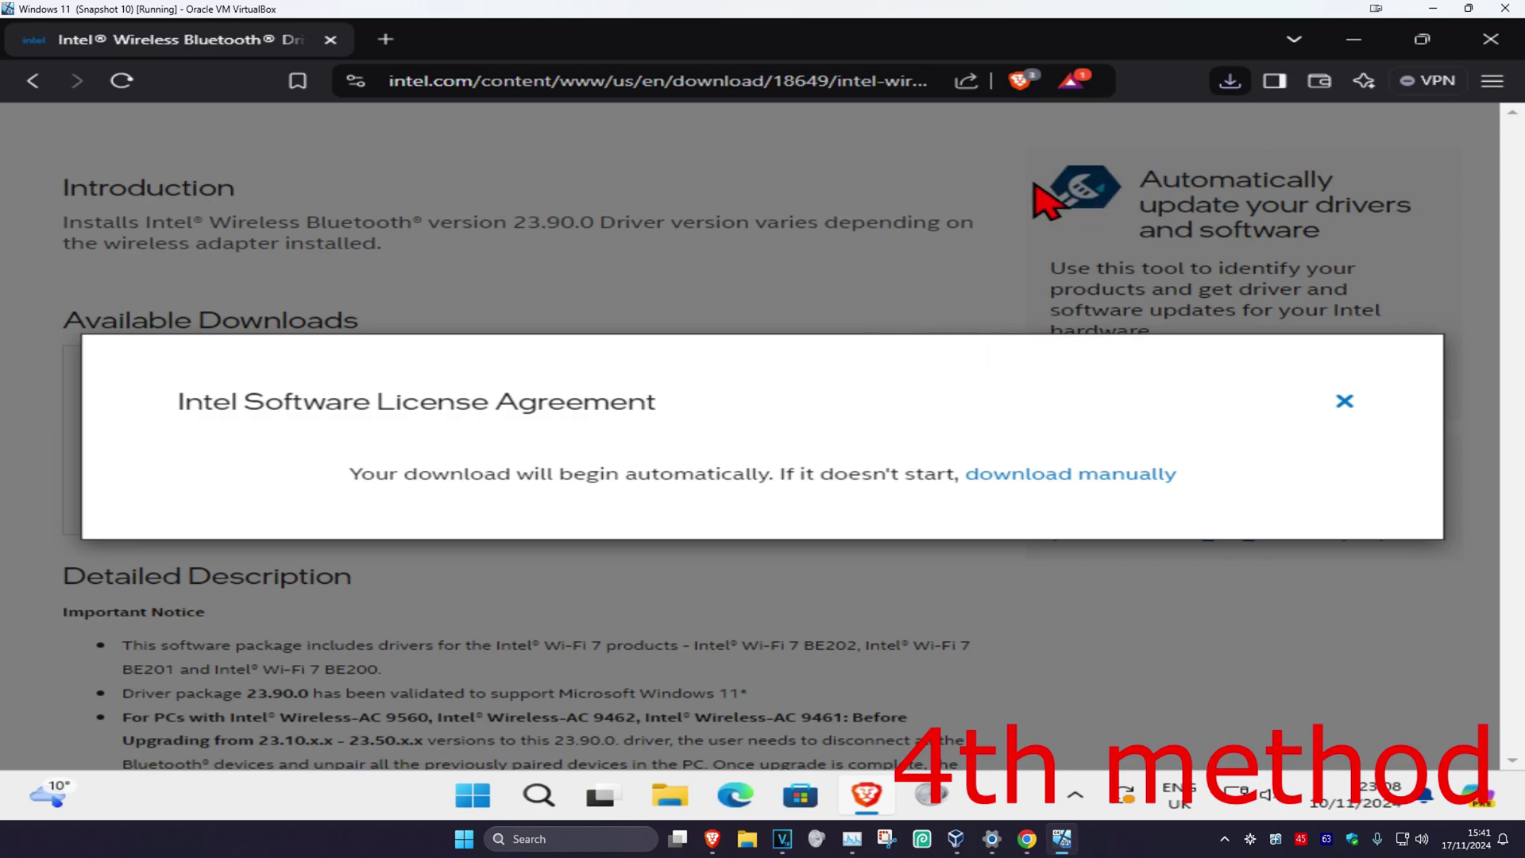
click(626, 588)
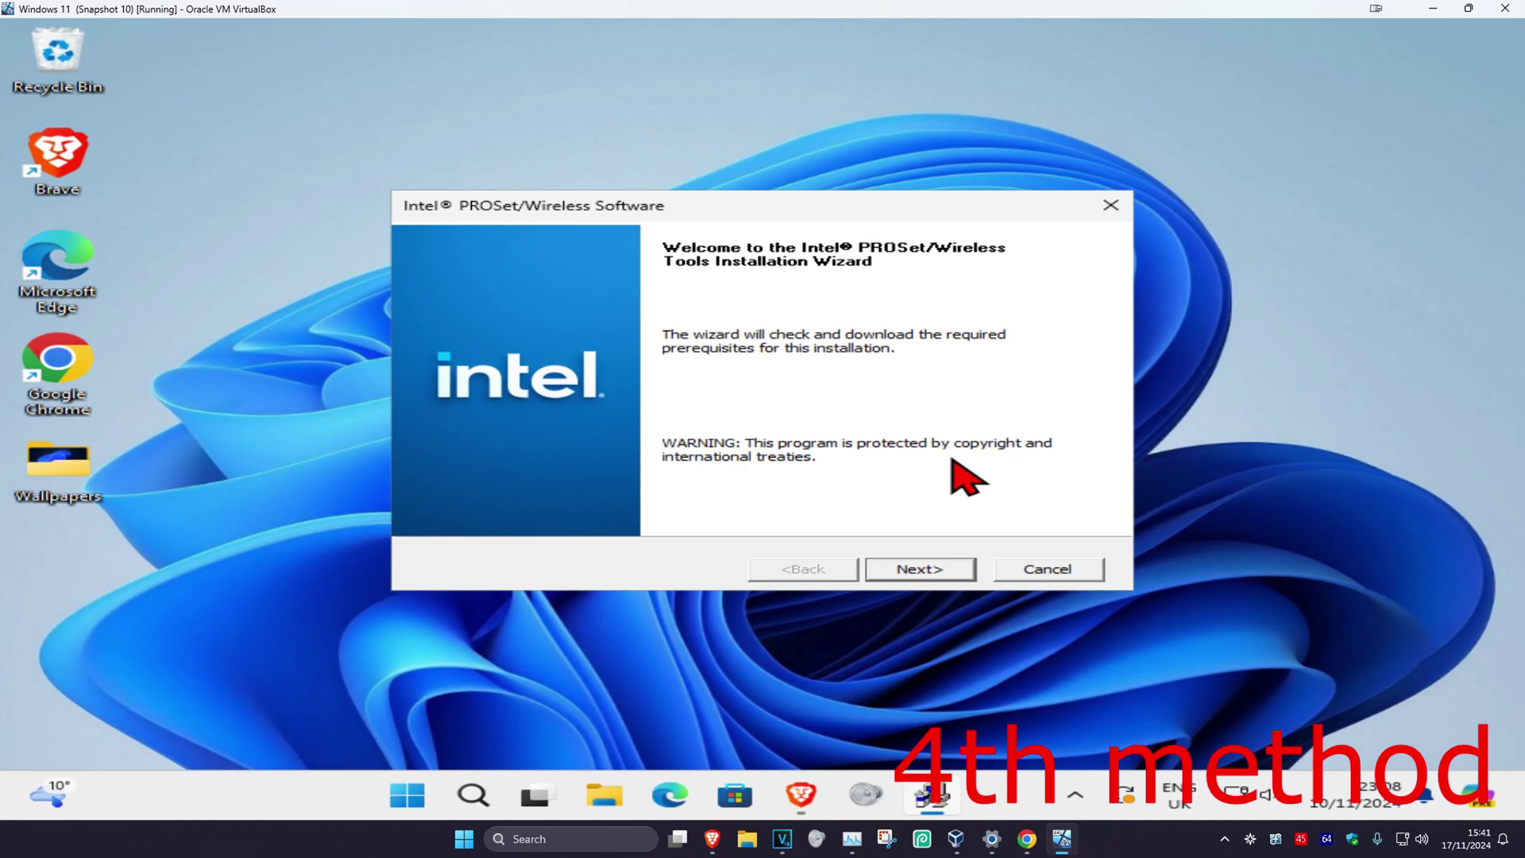
Move past the welcome page and accept the Intel Bluetooth licence agreement
click(923, 570)
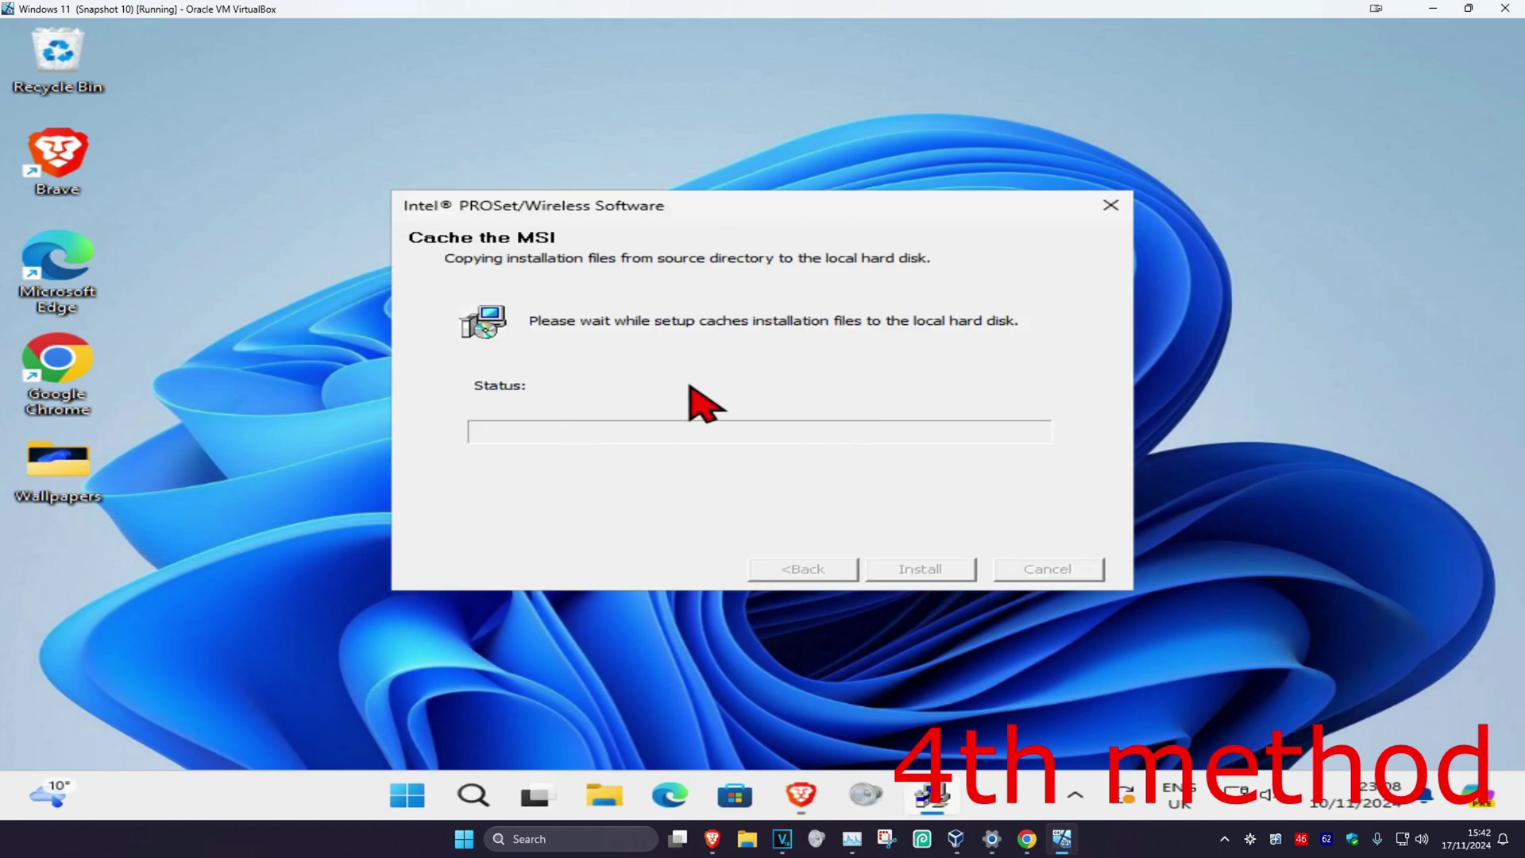
click(905, 568)
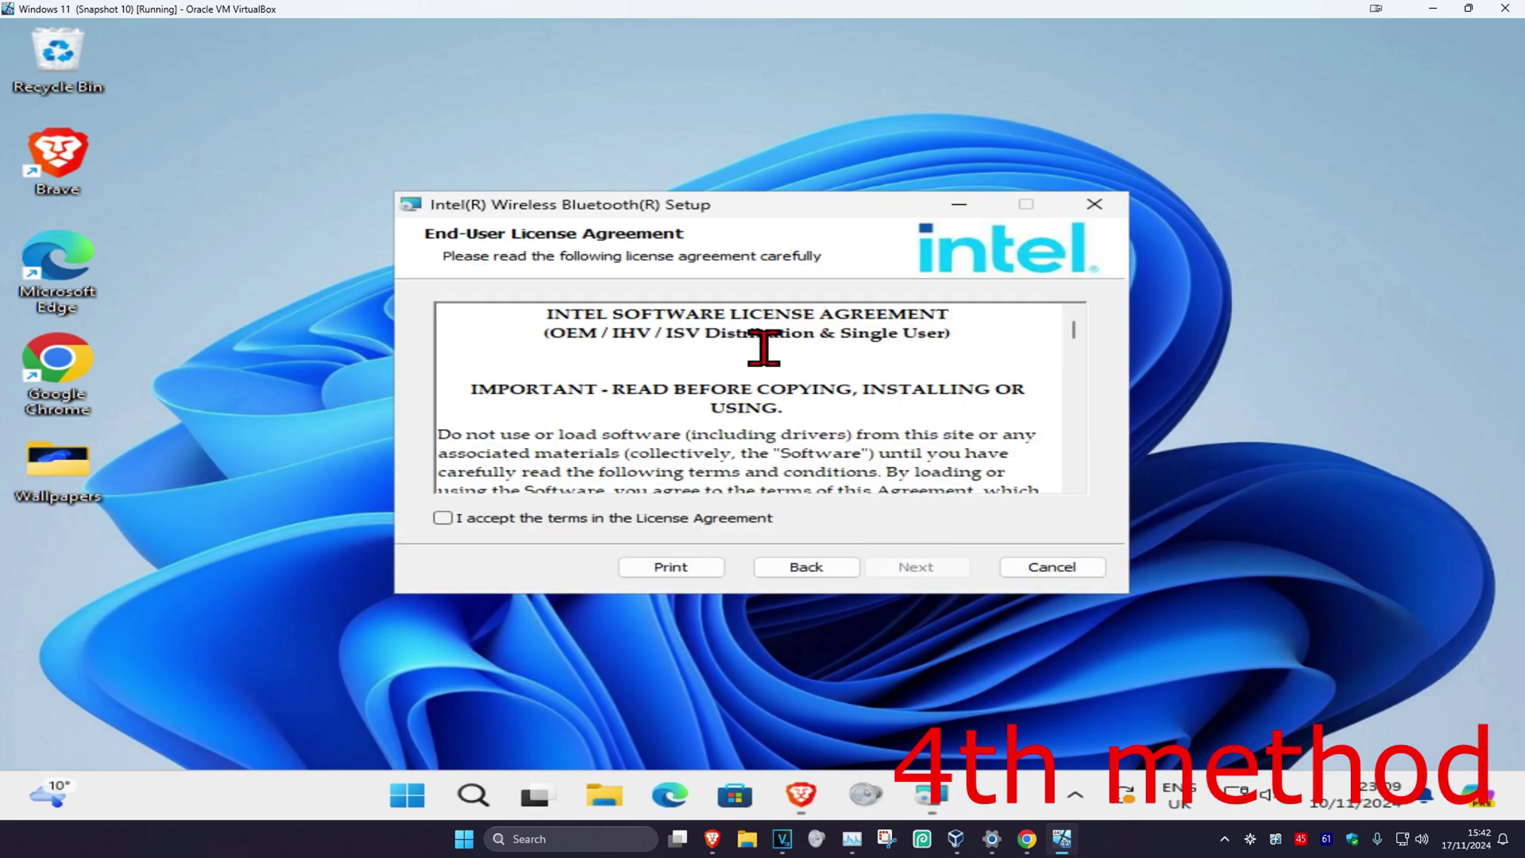
click(448, 522)
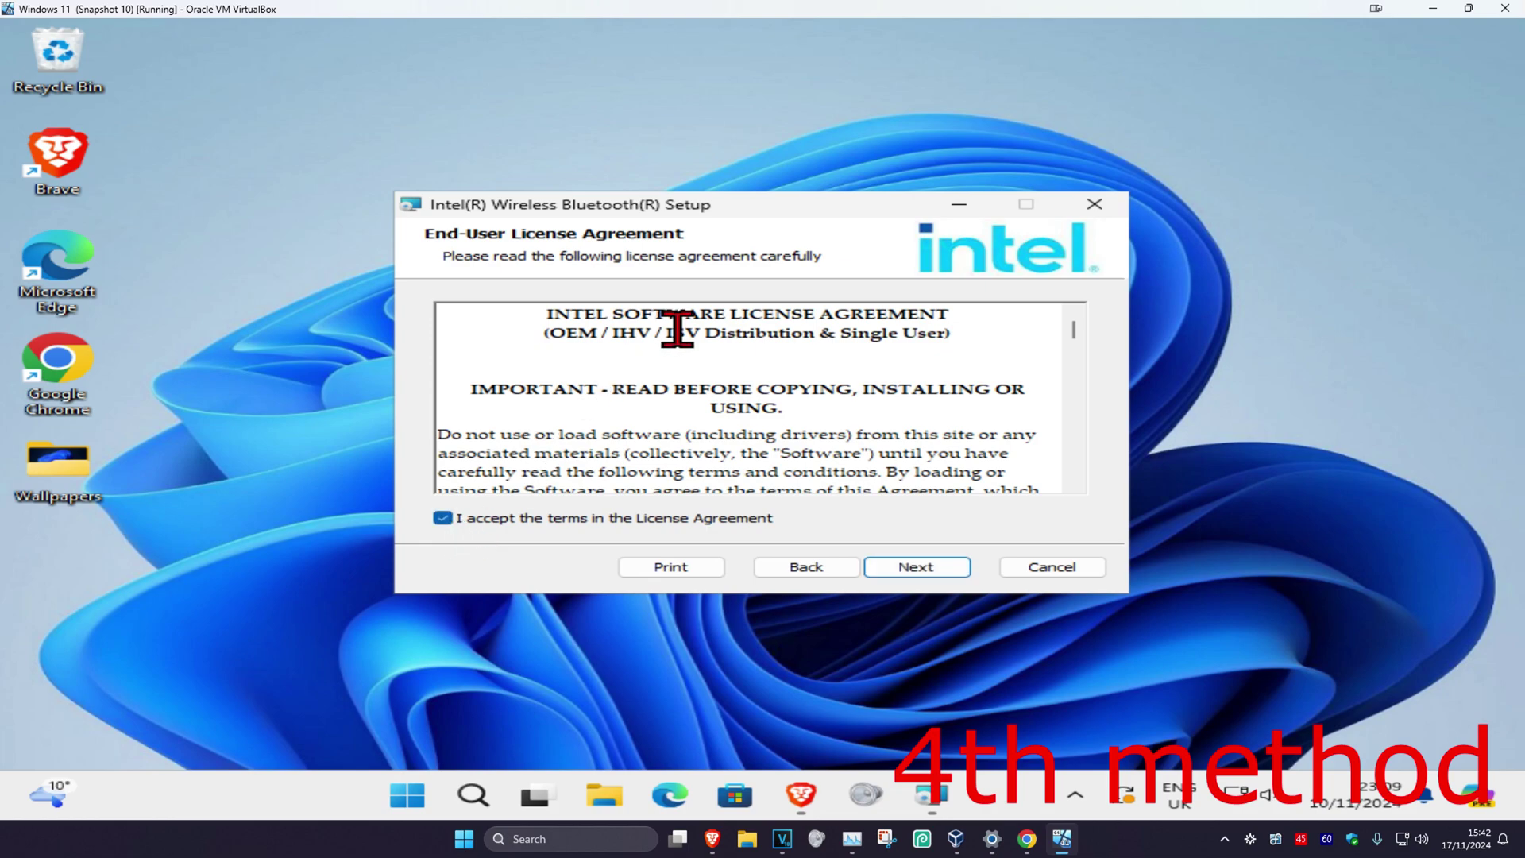
click(939, 564)
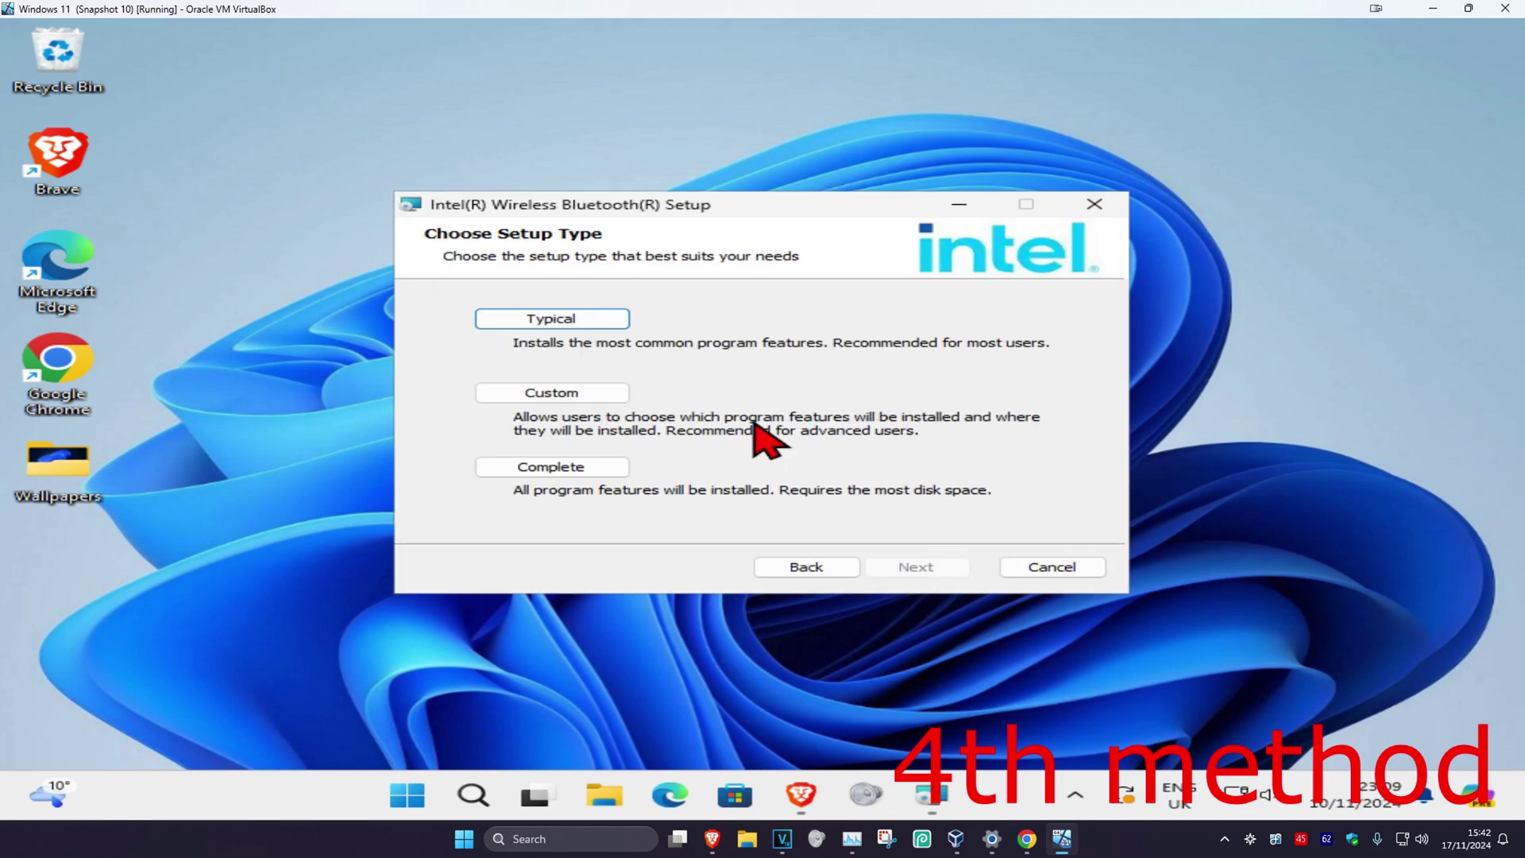
Run a Typical installation and close the wizard after it reports interruption
click(556, 321)
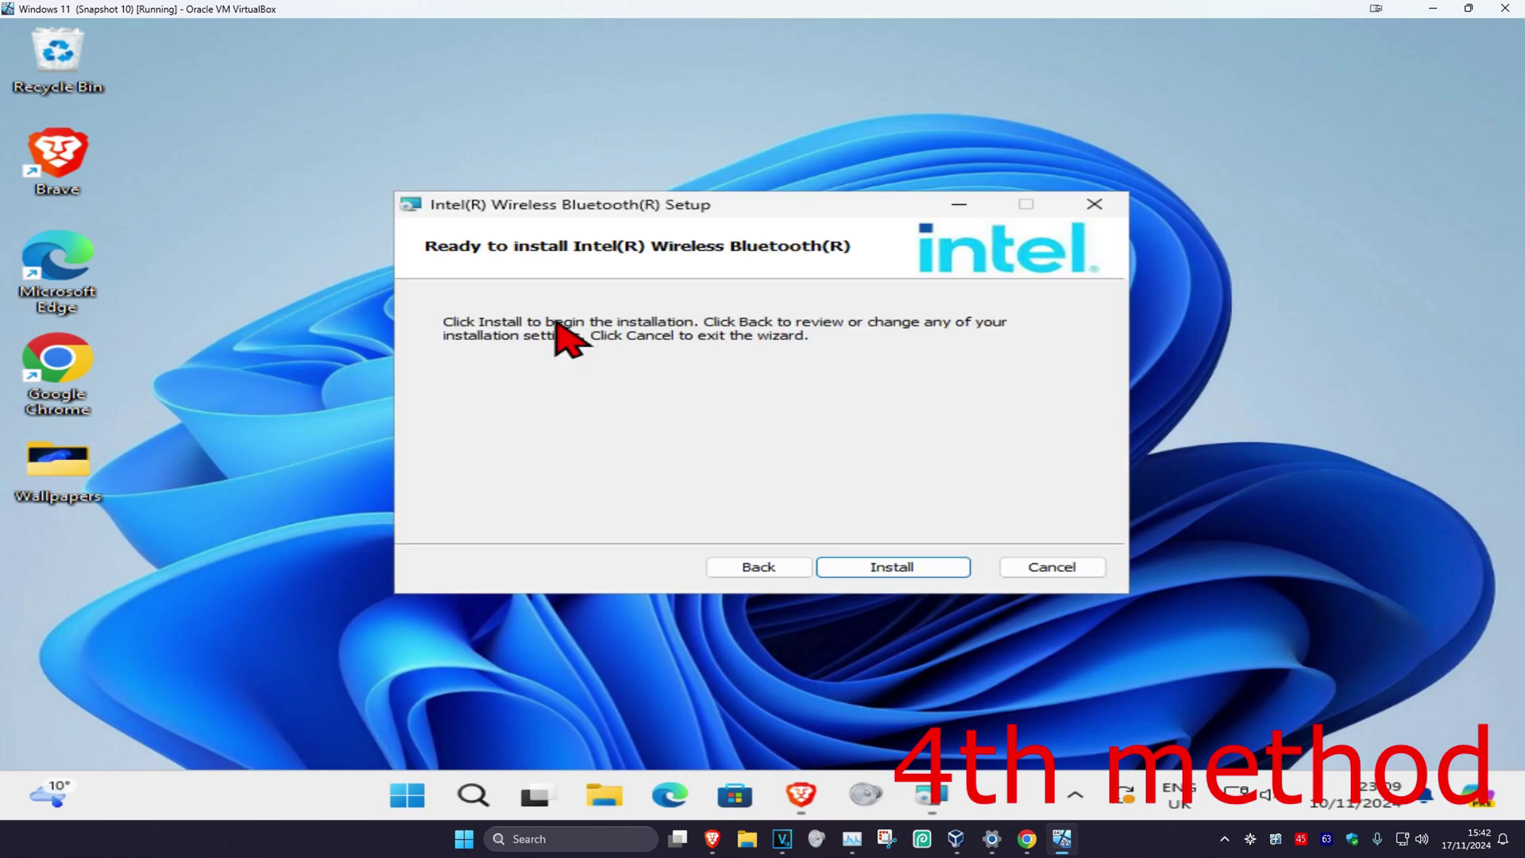
click(898, 567)
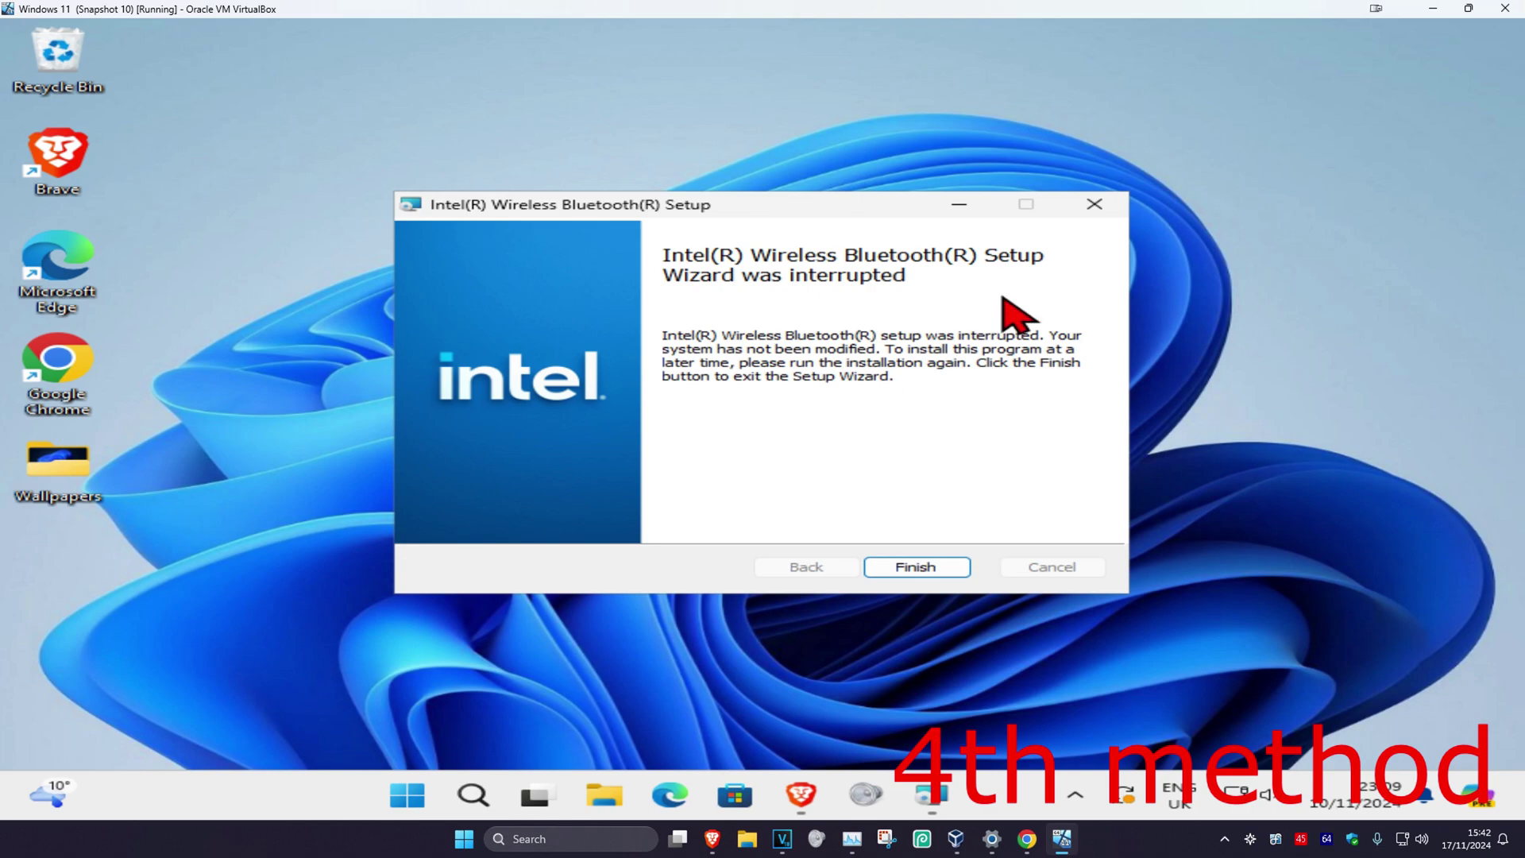
click(921, 567)
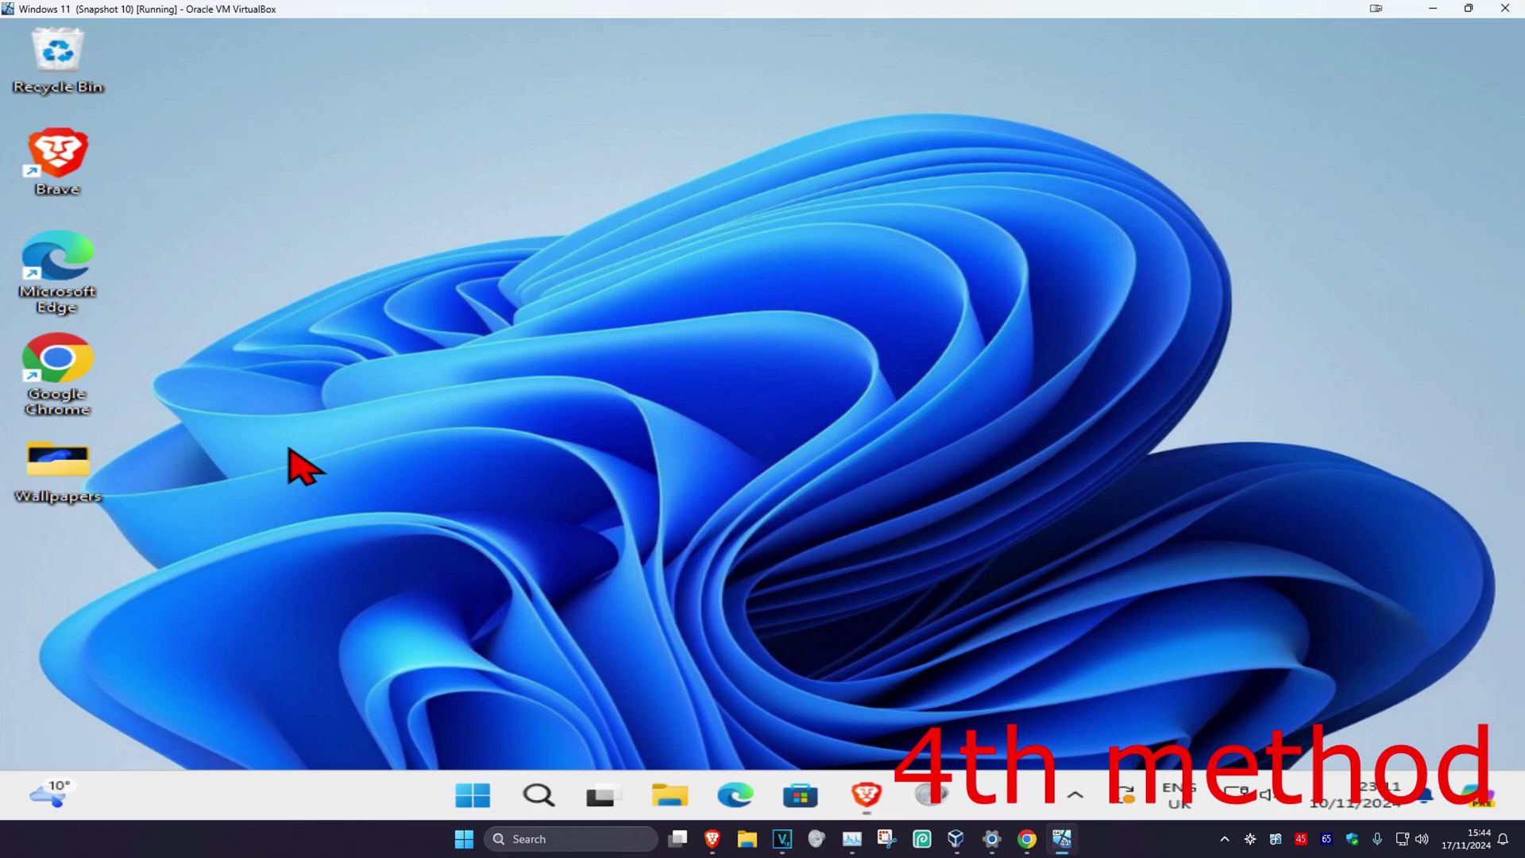
Restart Windows from the Start menu's power options
click(469, 798)
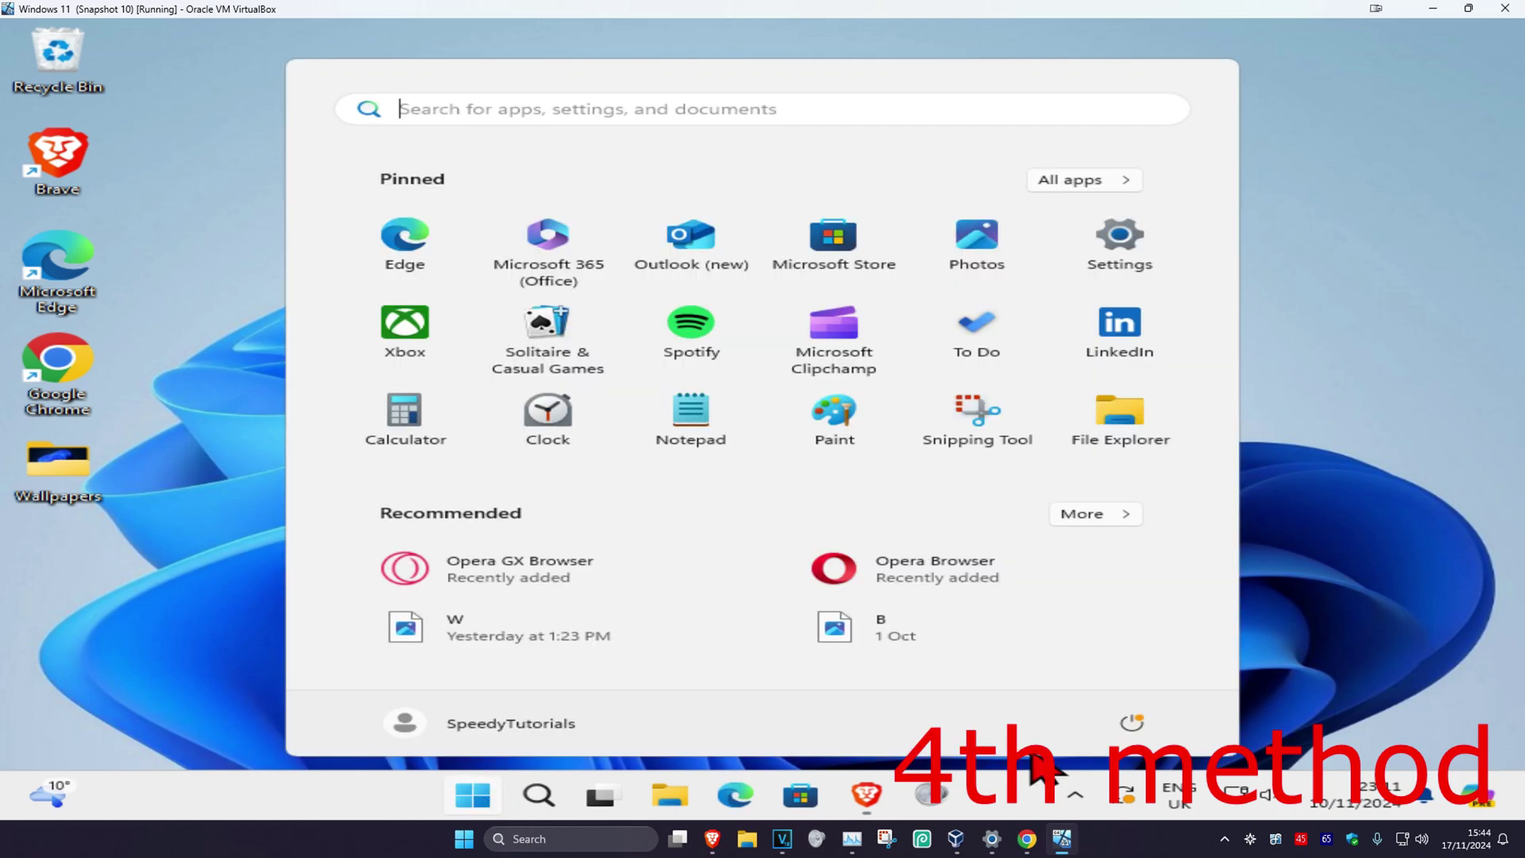
click(1127, 718)
click(1111, 687)
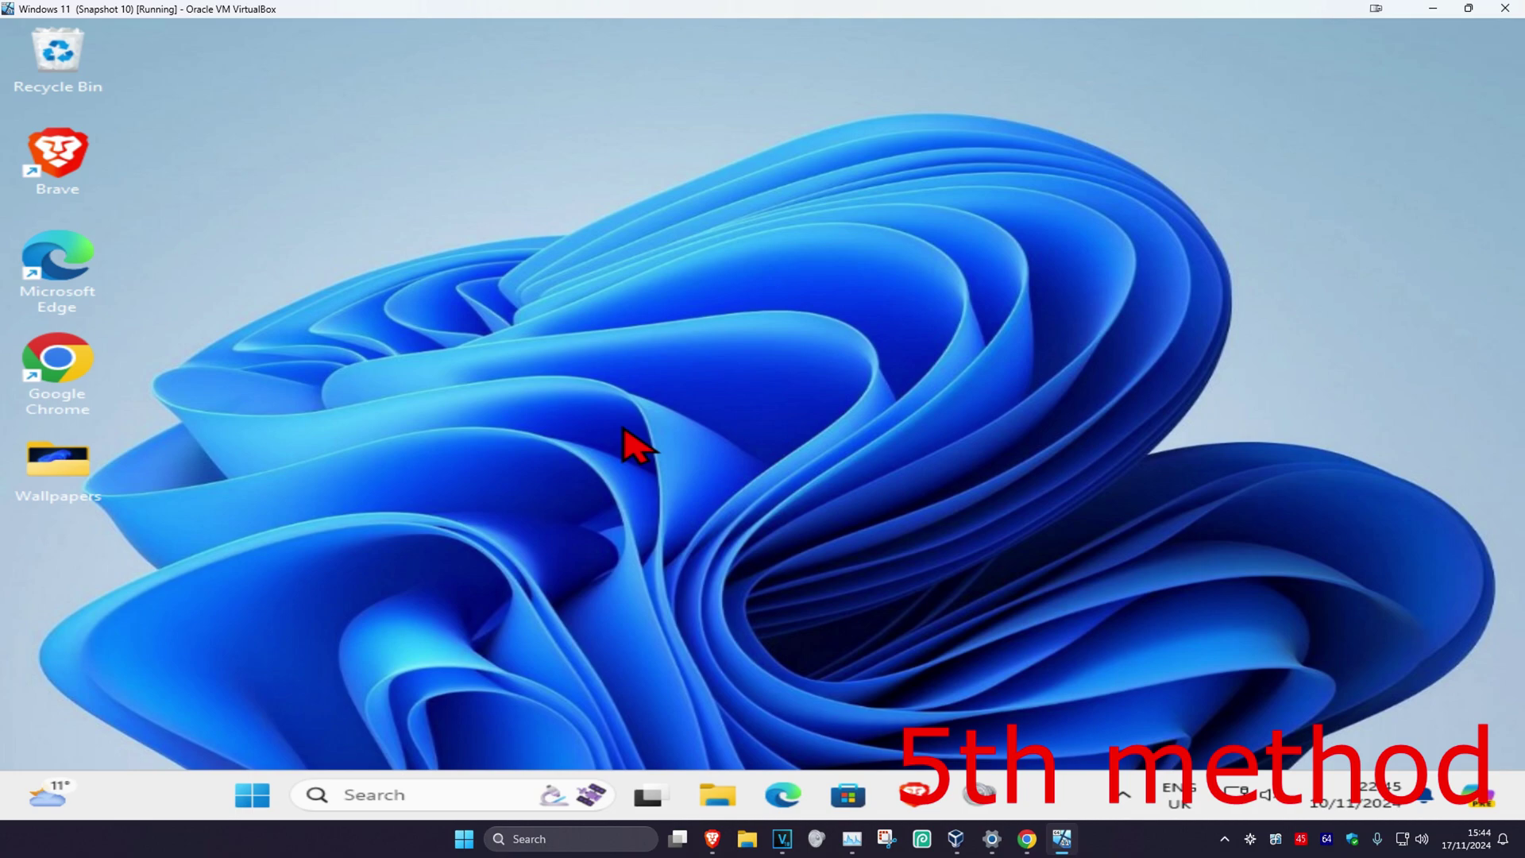
Search 'tro' and open the Troubleshoot settings page
click(433, 796)
text(trouble)
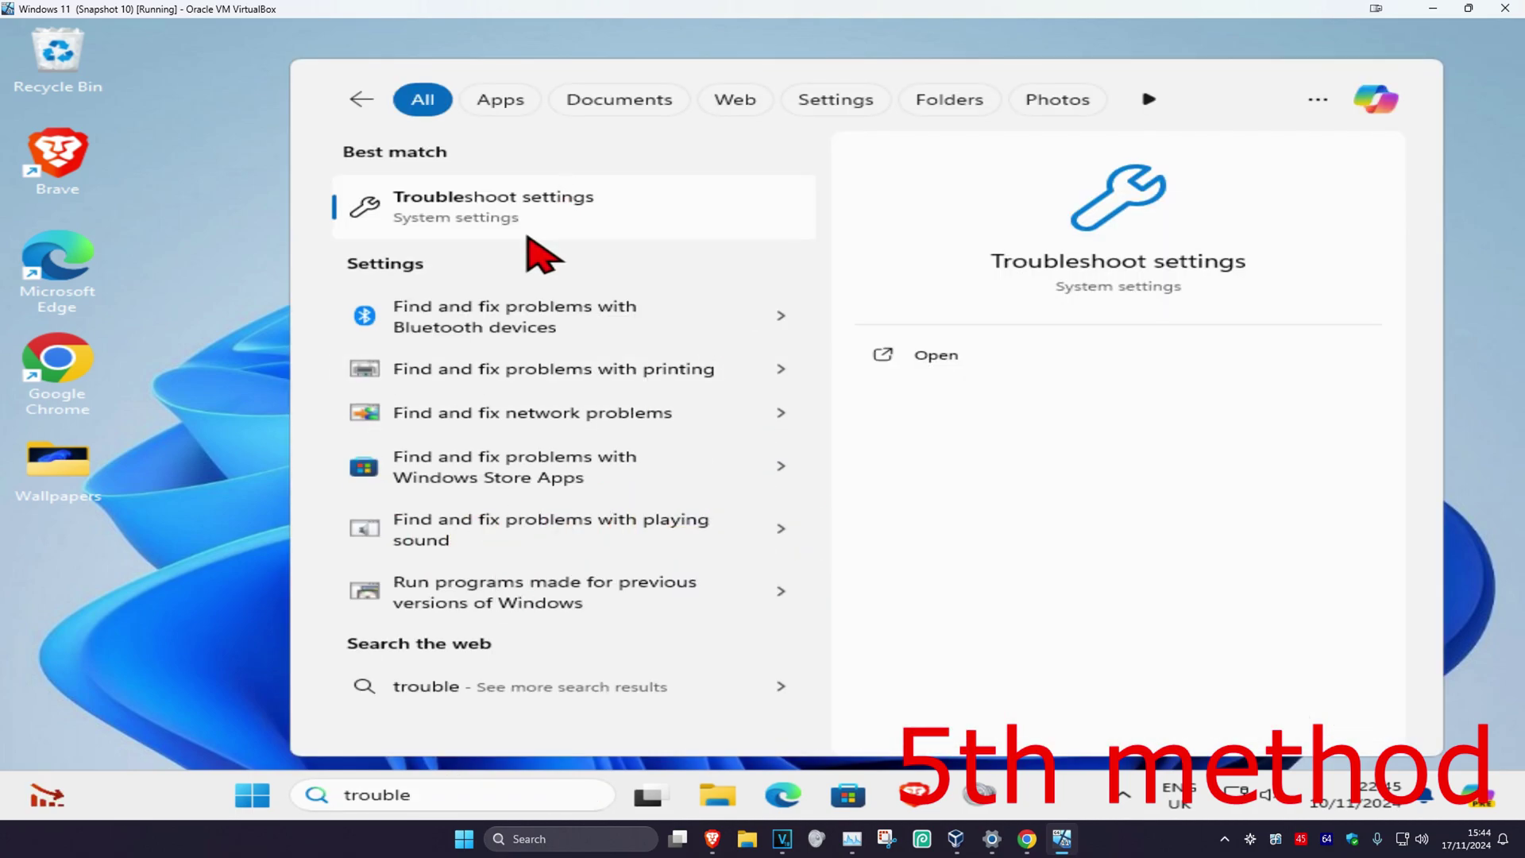
click(529, 233)
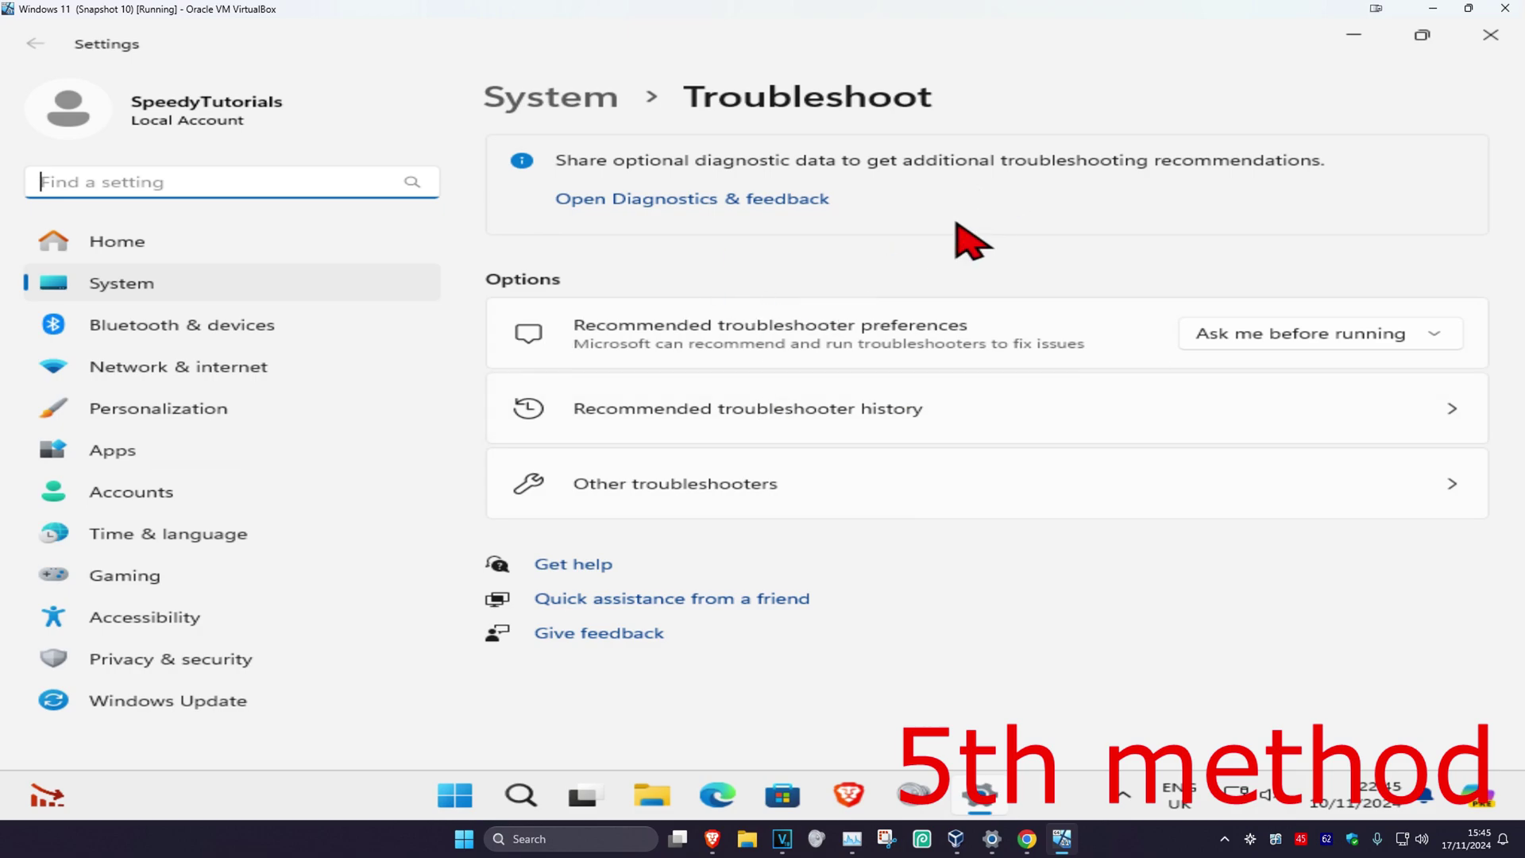
Open Other troubleshooters and scroll down to the Bluetooth troubleshooter
click(696, 495)
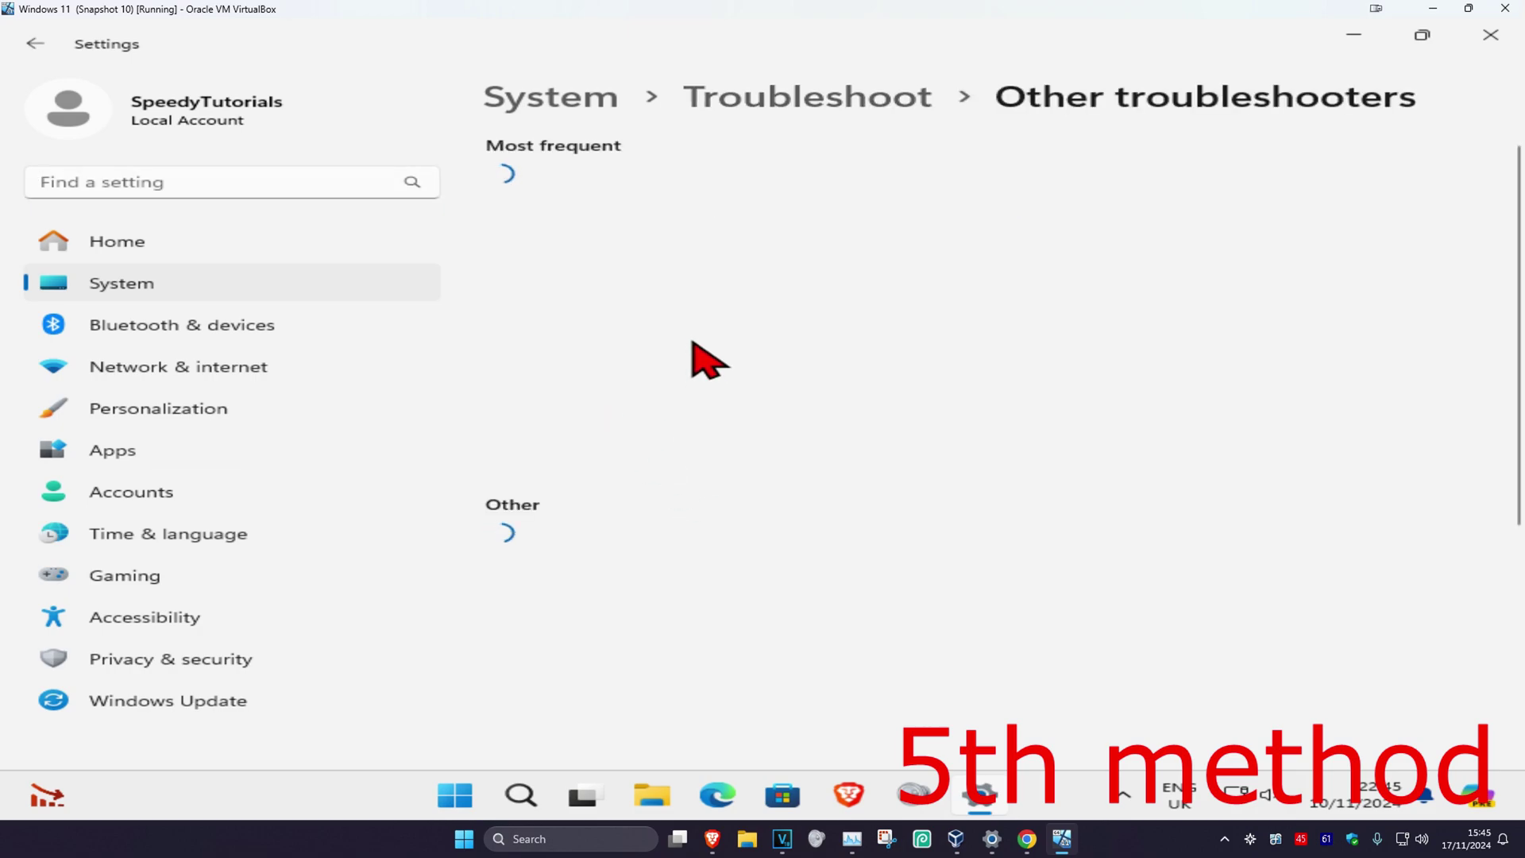
scroll(671, 307, down, 4)
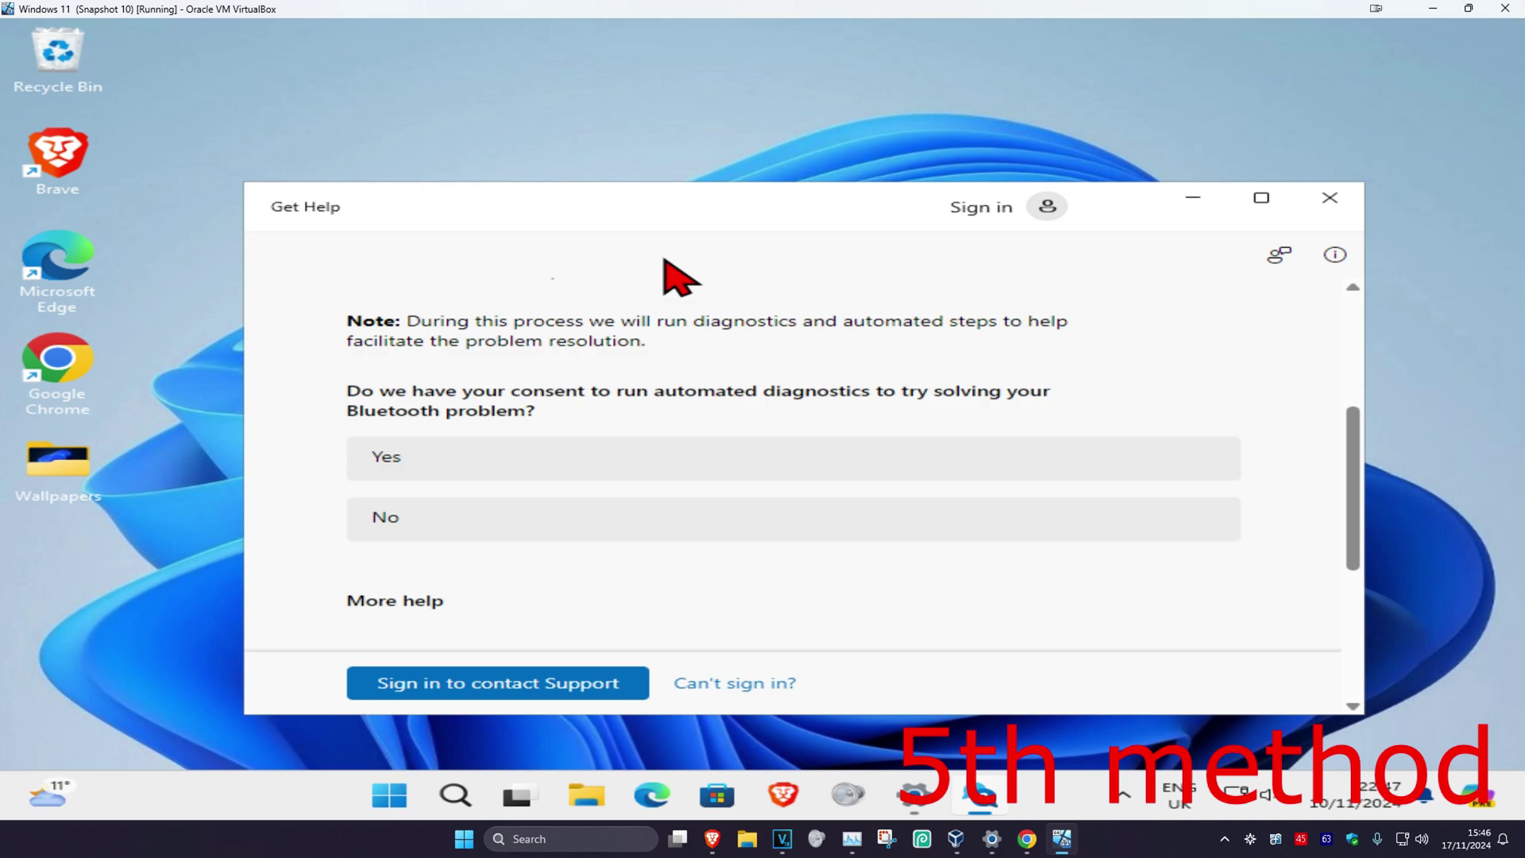
Answer Yes to run automated Bluetooth diagnostics in Get Help
click(623, 459)
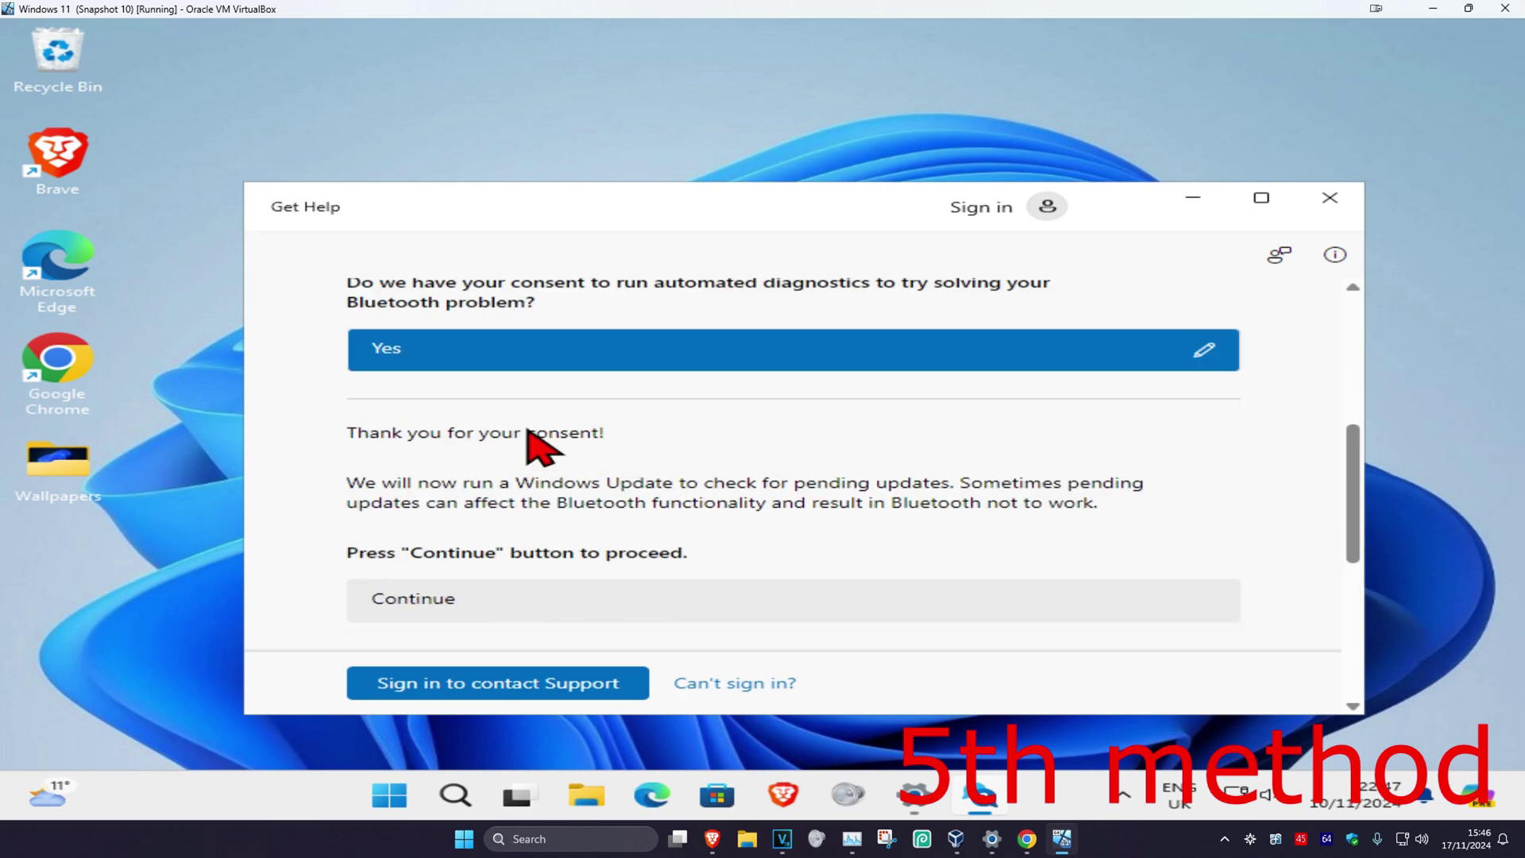
scroll(543, 449, down, 1)
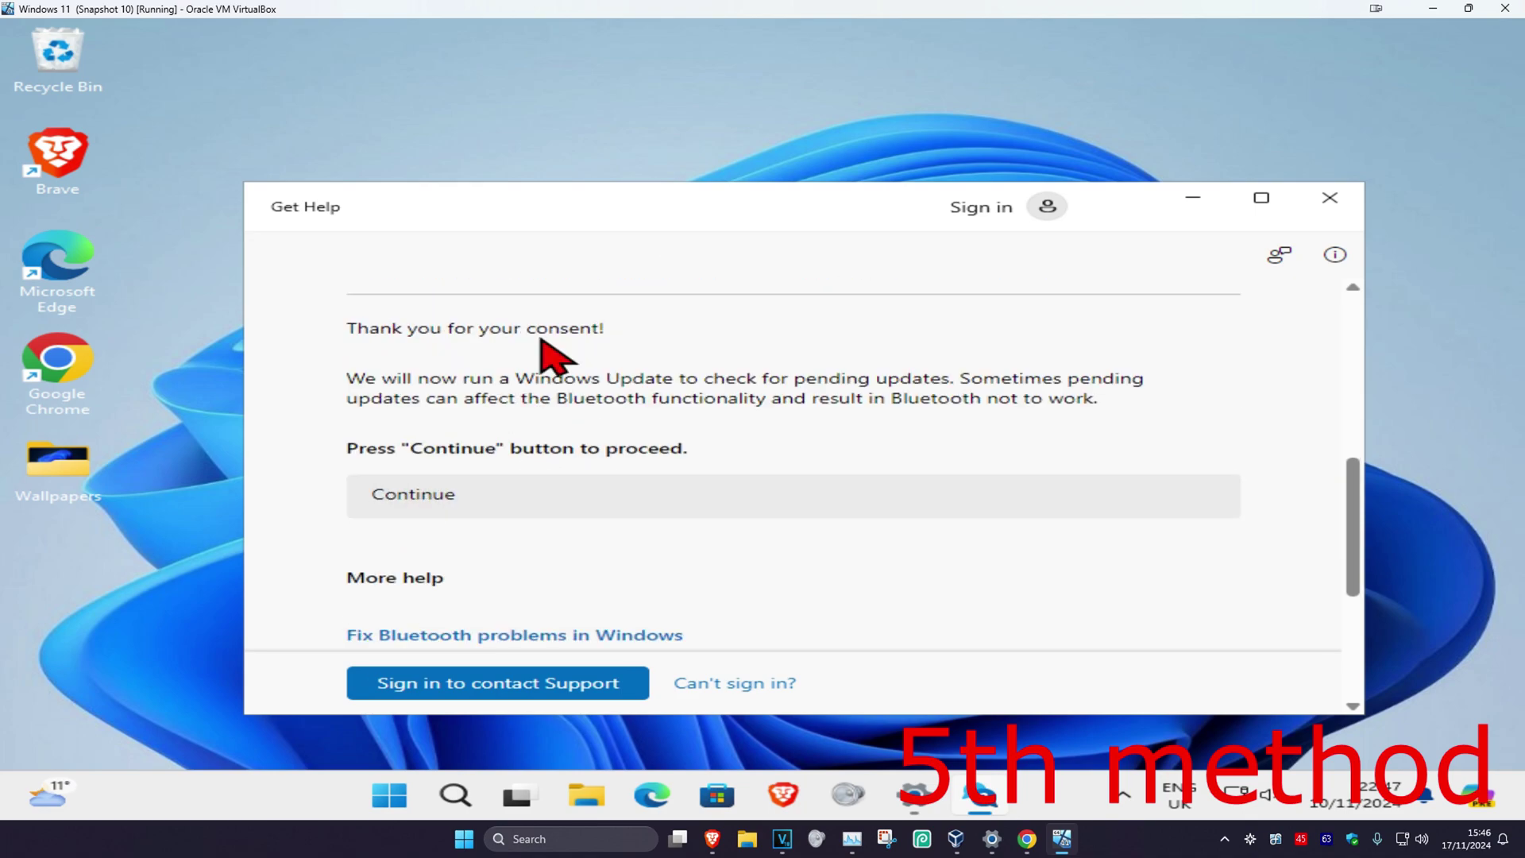